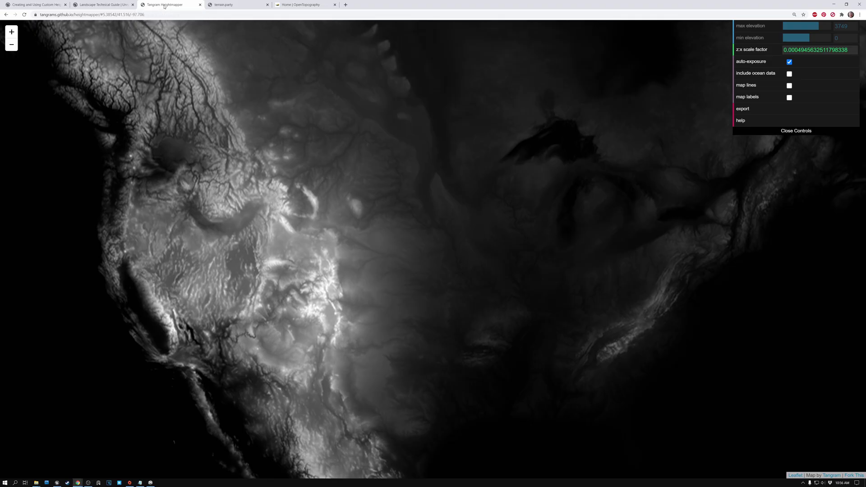
Step: Switch to the terrain.party world height-map tab
click(235, 5)
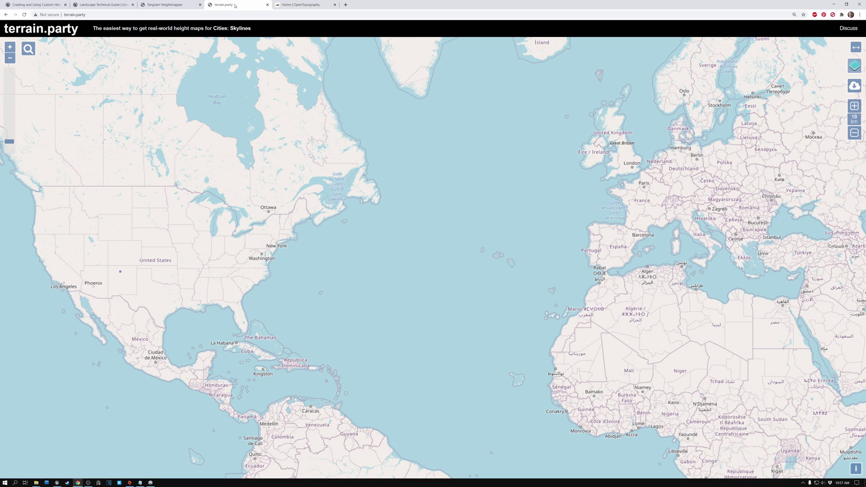
Step: Open OpenTopography's Find Data Map, zoom onto the US, and hide USGS 3DEP datasets
click(301, 5)
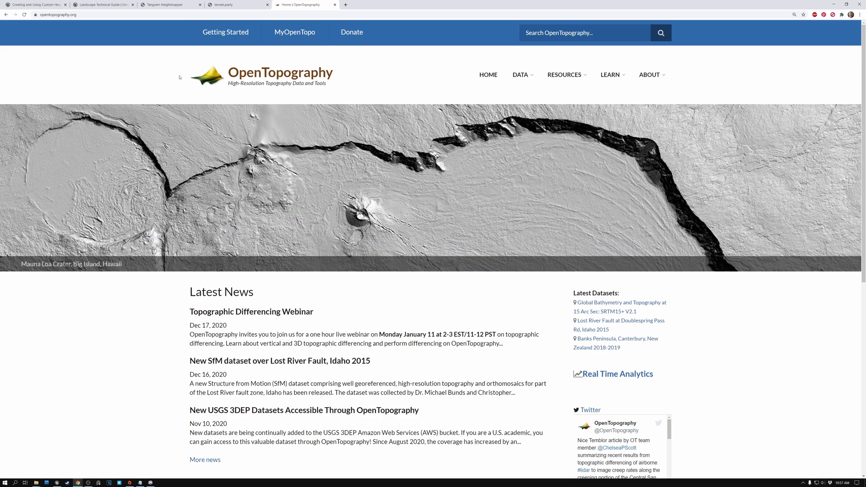
mouse_move(521, 76)
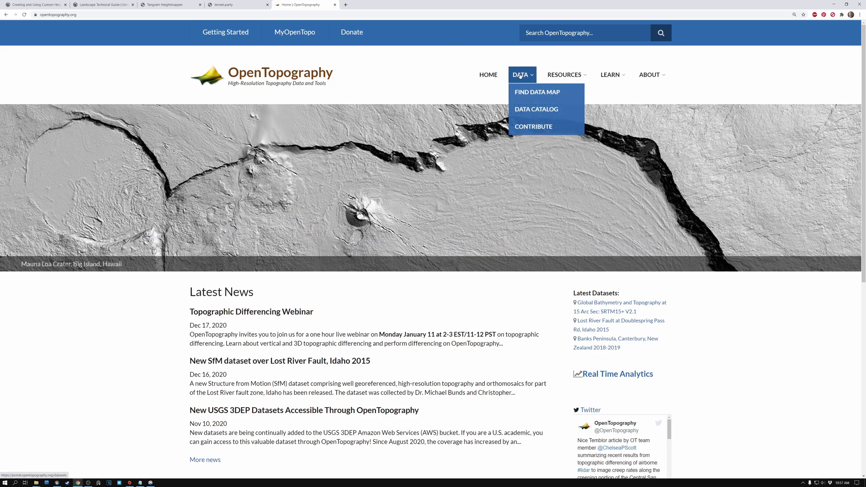
click(520, 75)
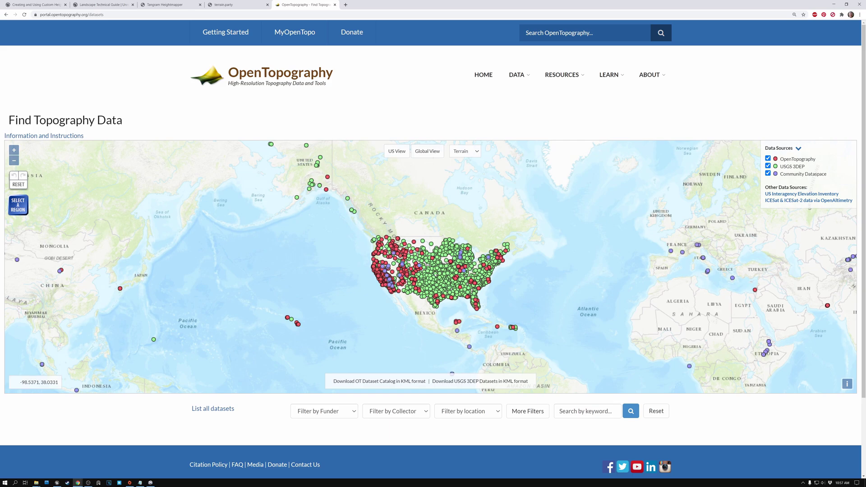
scroll(427, 270, up, 2)
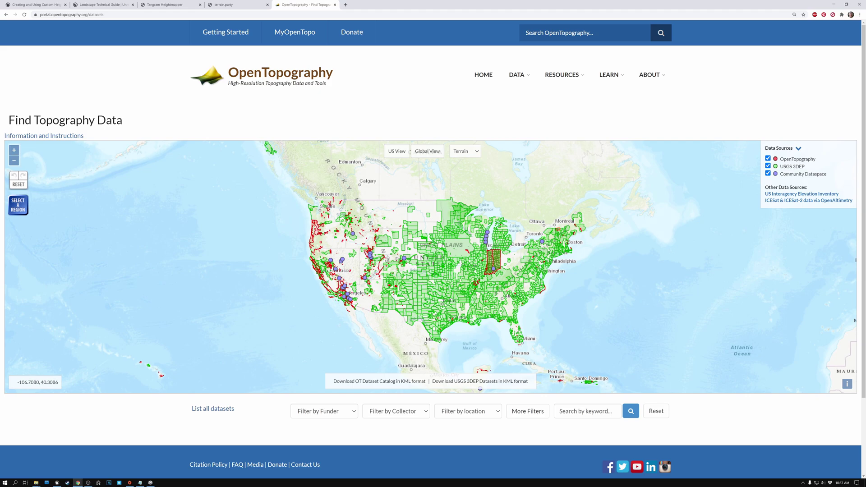
click(768, 166)
Step: Hide Community Dataspace datasets, center the map on the Jemez Mountains, then return to terrain.party
click(769, 174)
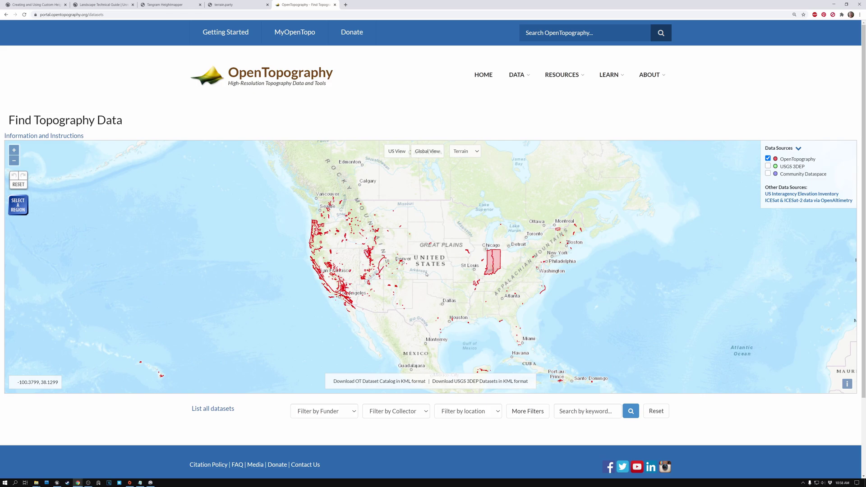
scroll(426, 274, up, 1)
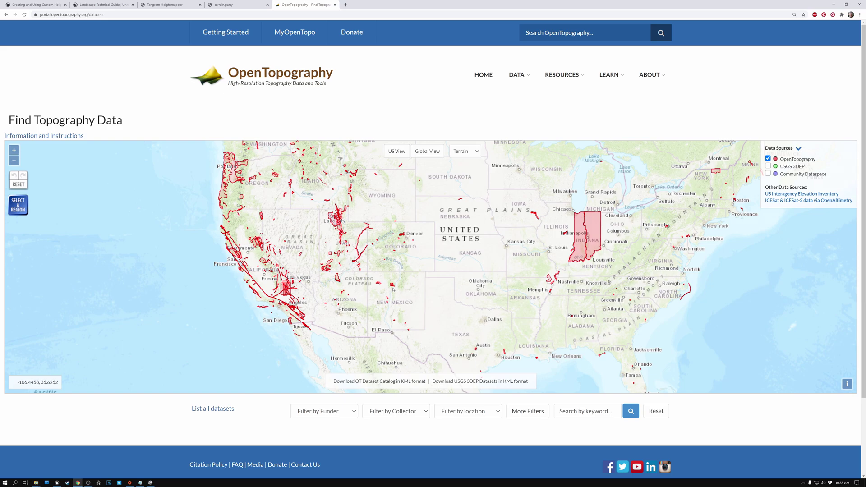
scroll(392, 289, up, 1)
scroll(392, 290, up, 4)
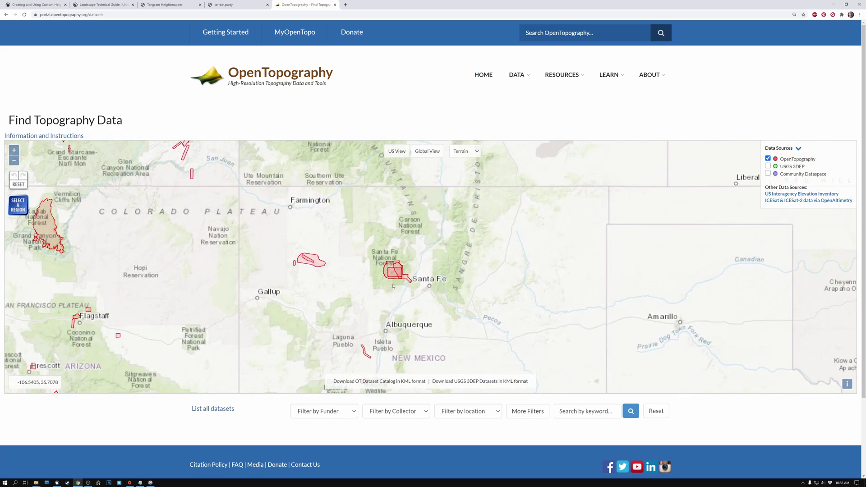
scroll(395, 285, up, 1)
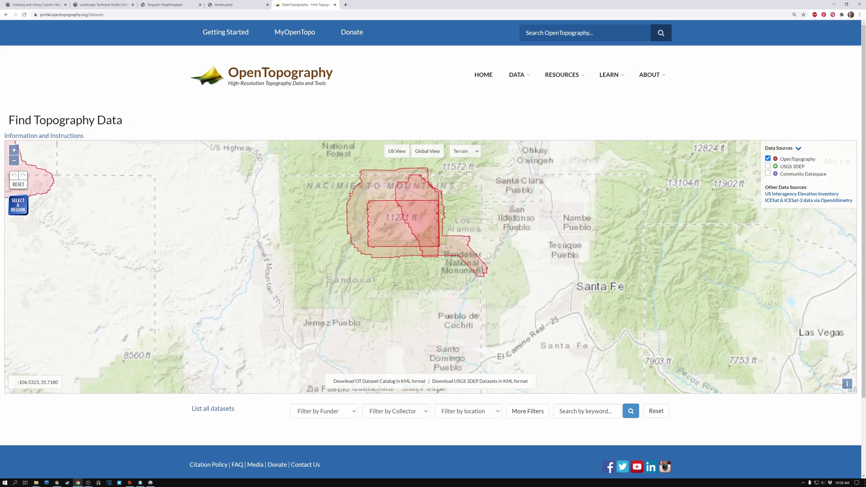
drag(405, 282, 457, 322)
scroll(457, 314, up, 1)
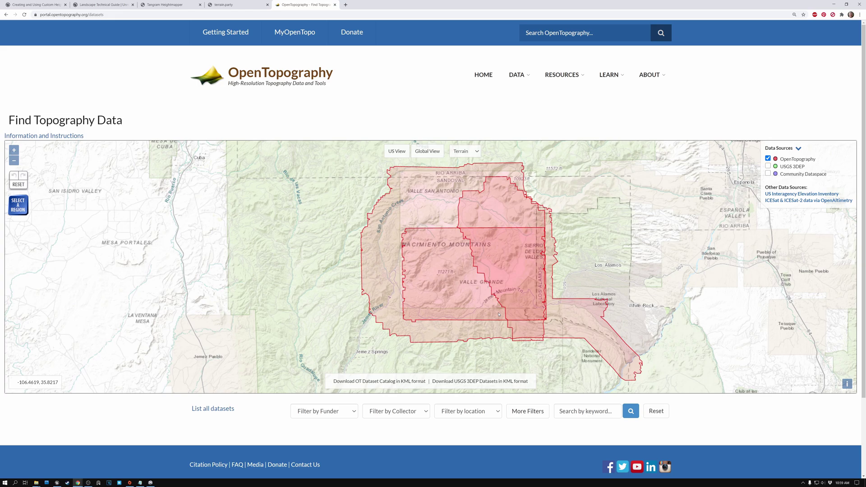
click(234, 7)
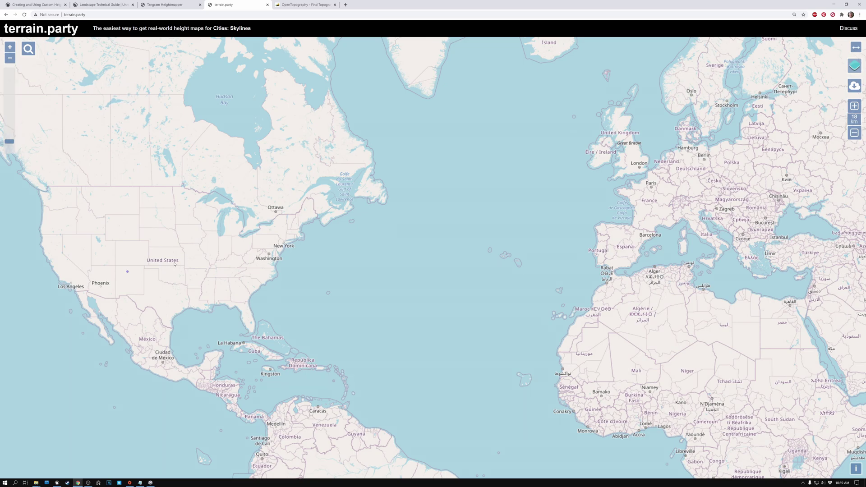
Step: Zoom to New Mexico and shrink the height-map box to 8 km over Valles Caldera
drag(168, 261, 416, 271)
scroll(416, 271, up, 4)
scroll(416, 271, up, 3)
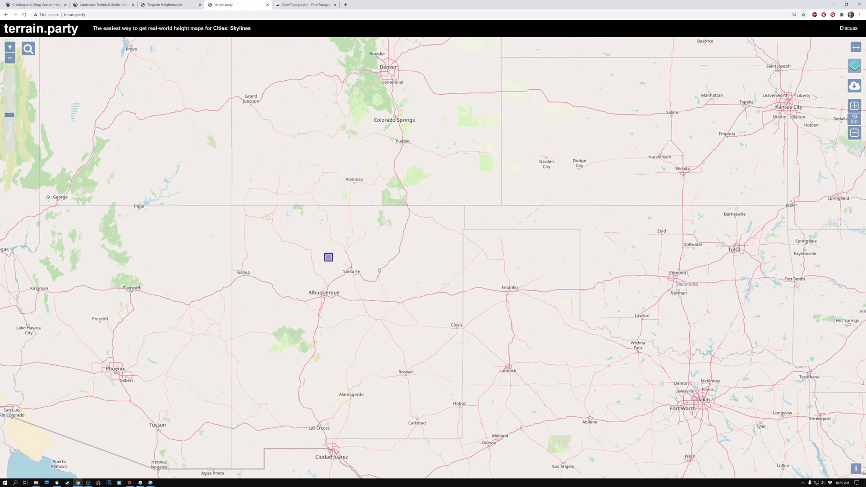
scroll(440, 226, up, 2)
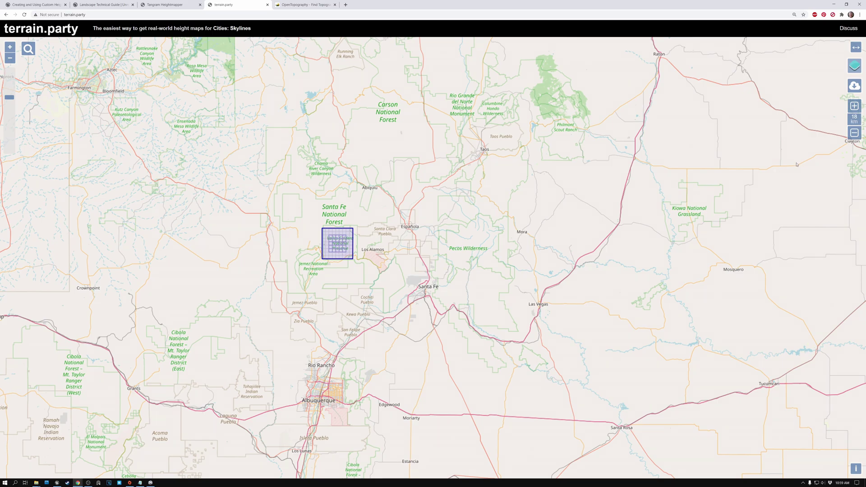
click(855, 134)
click(855, 134)
click(855, 133)
click(855, 133)
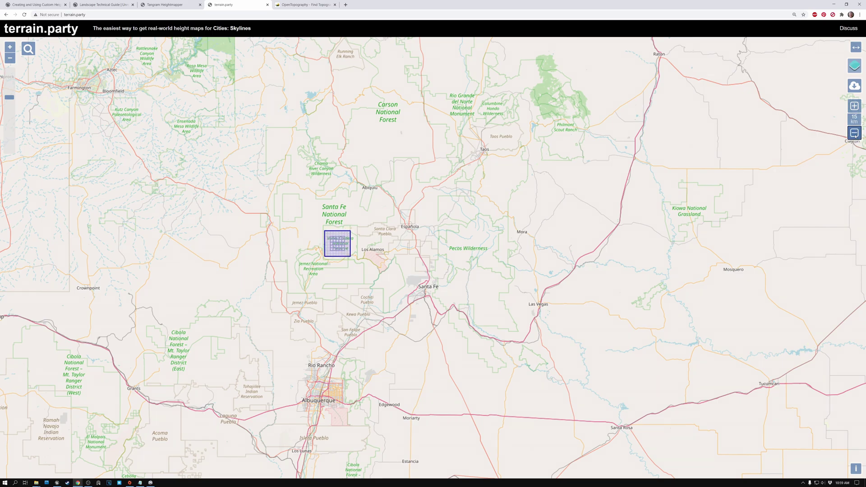
click(855, 133)
click(855, 133)
click(856, 134)
click(855, 133)
click(855, 134)
click(856, 133)
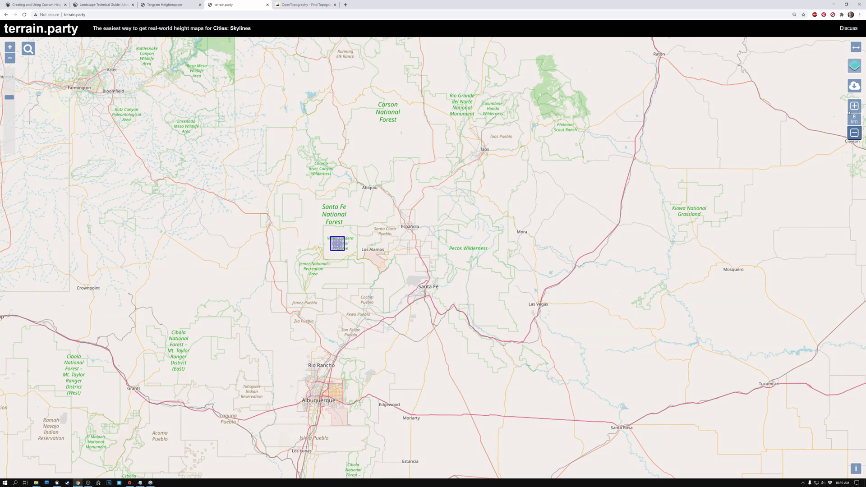
scroll(341, 243, up, 3)
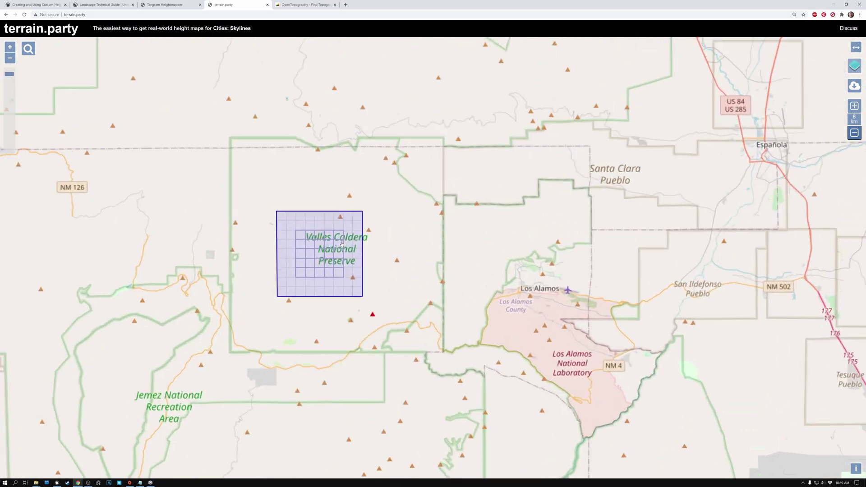
drag(388, 253, 423, 247)
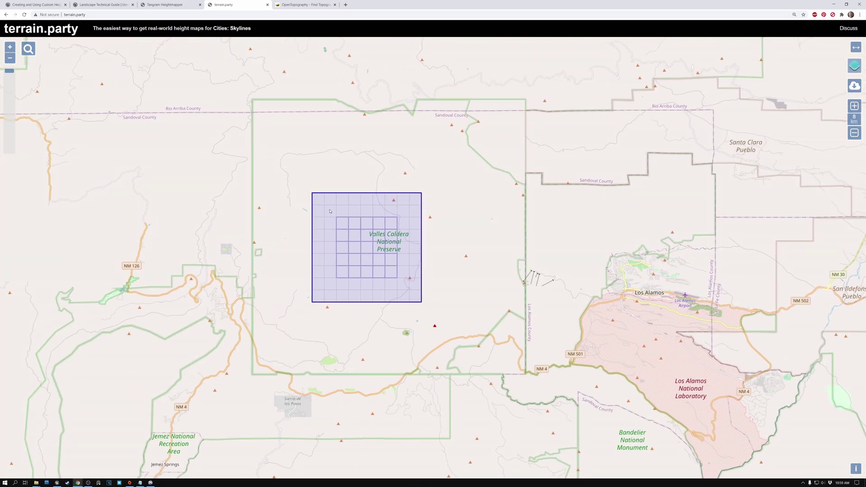
Step: Show USGS shaded relief, nudge the box onto the caldera, and return to OpenTopography
mouse_move(855, 66)
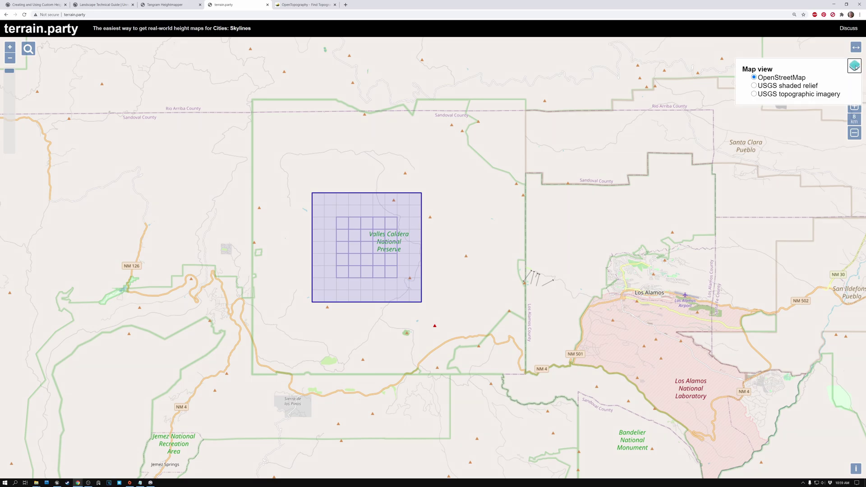
click(771, 87)
mouse_move(356, 254)
mouse_down()
mouse_move(358, 242)
mouse_move(335, 224)
mouse_move(309, 225)
mouse_move(309, 258)
mouse_move(319, 273)
mouse_move(351, 280)
mouse_move(358, 260)
mouse_up()
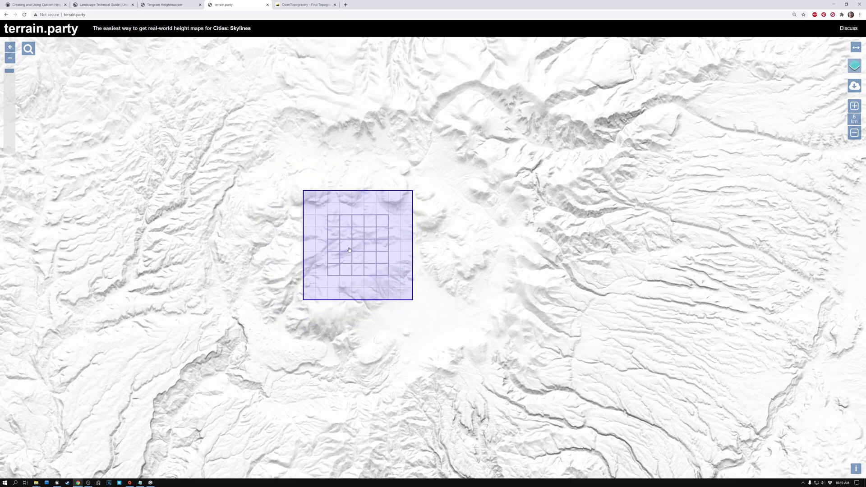
drag(350, 249, 334, 234)
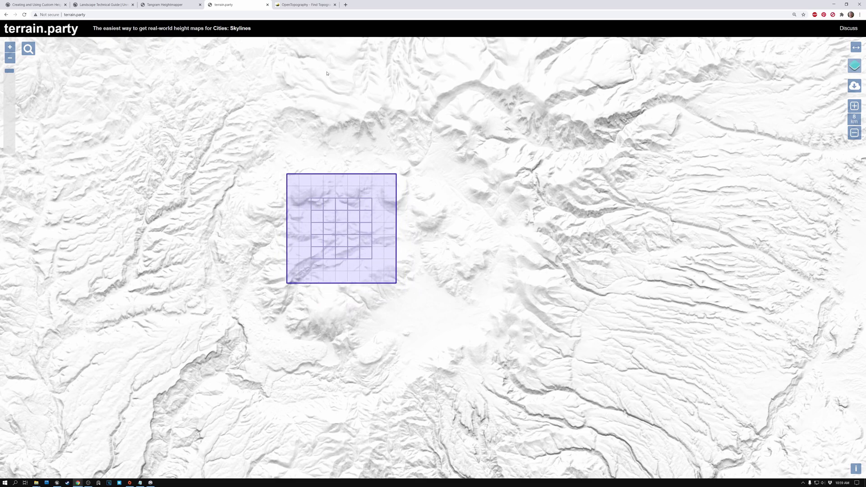
click(301, 5)
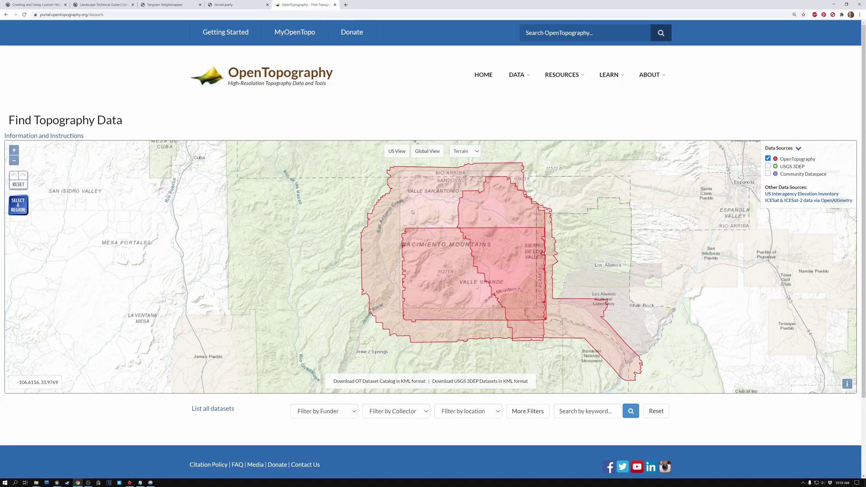
Step: Draw a selection rectangle around Valle Santa Rosa over the Jemez datasets
scroll(443, 249, up, 4)
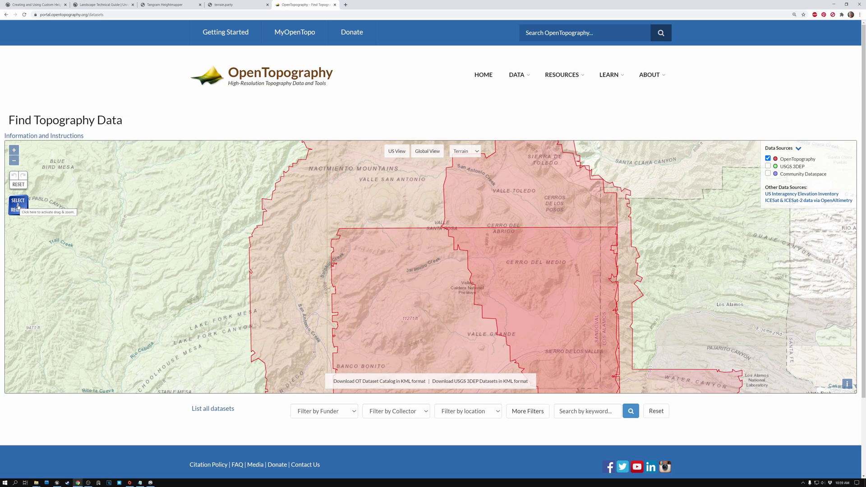
click(18, 206)
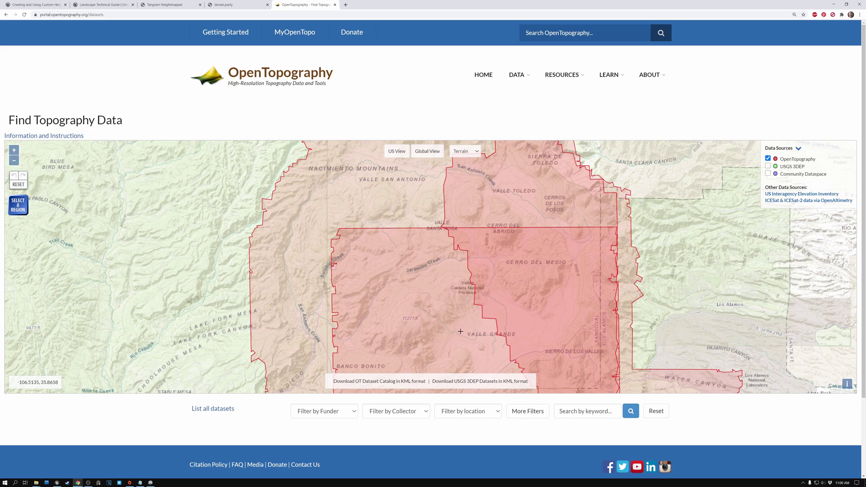
drag(461, 331, 317, 190)
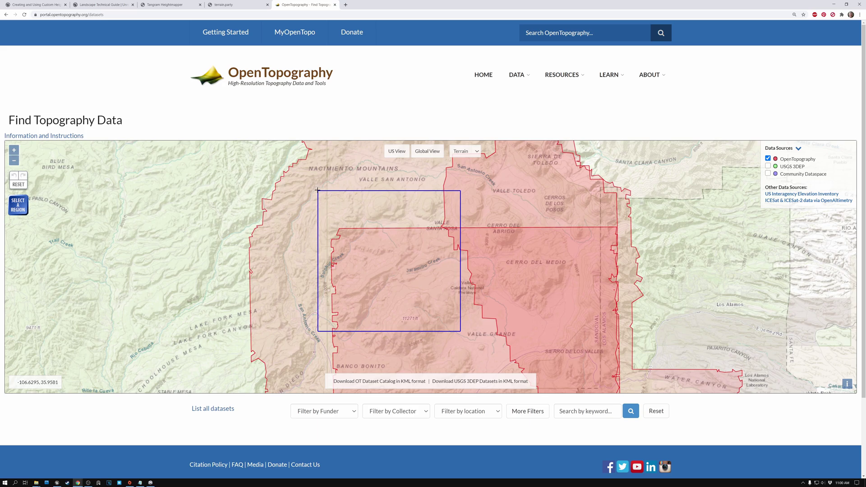
drag(317, 190, 316, 191)
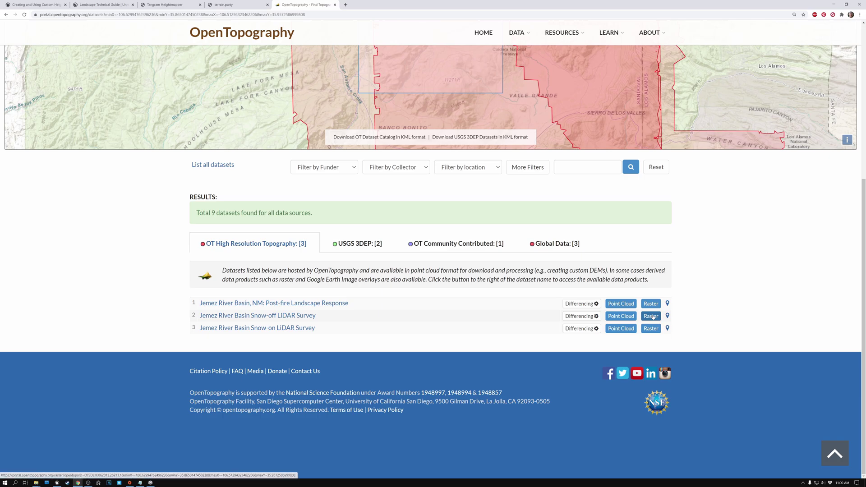
Step: Open Raster processing for the Jemez River Basin Snow-off LiDAR Survey and review its options
click(653, 317)
scroll(751, 281, down, 2)
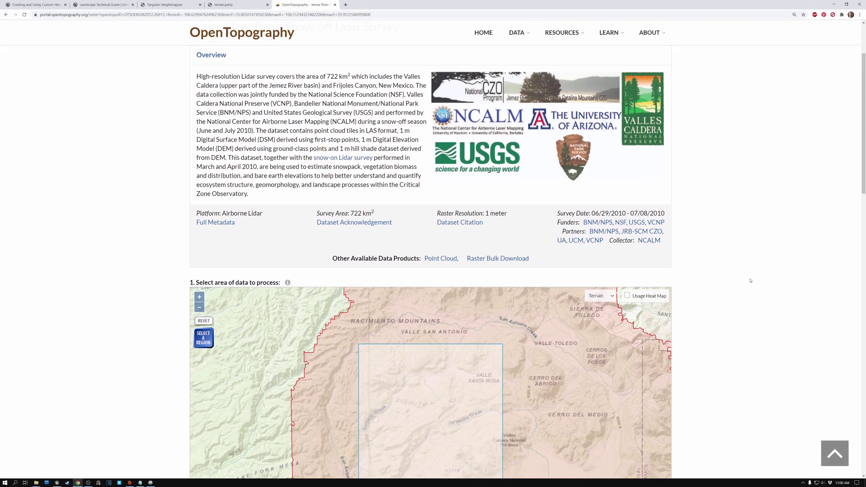
scroll(751, 280, down, 4)
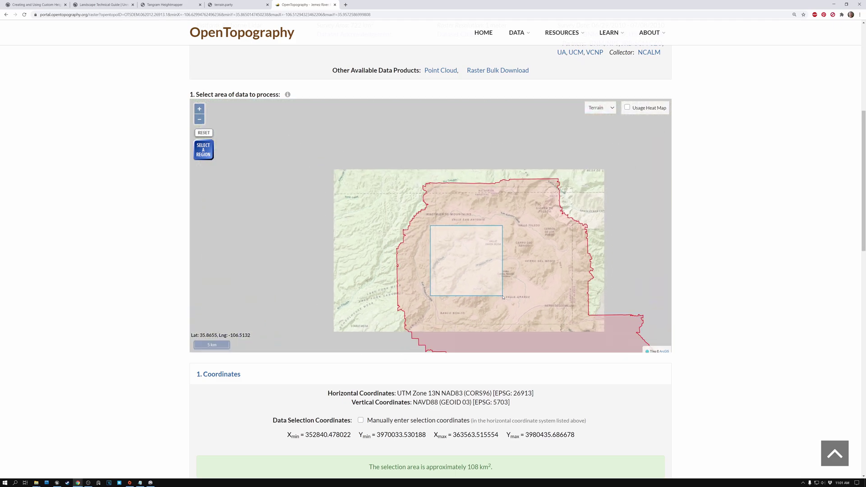
scroll(724, 297, down, 2)
scroll(723, 298, down, 5)
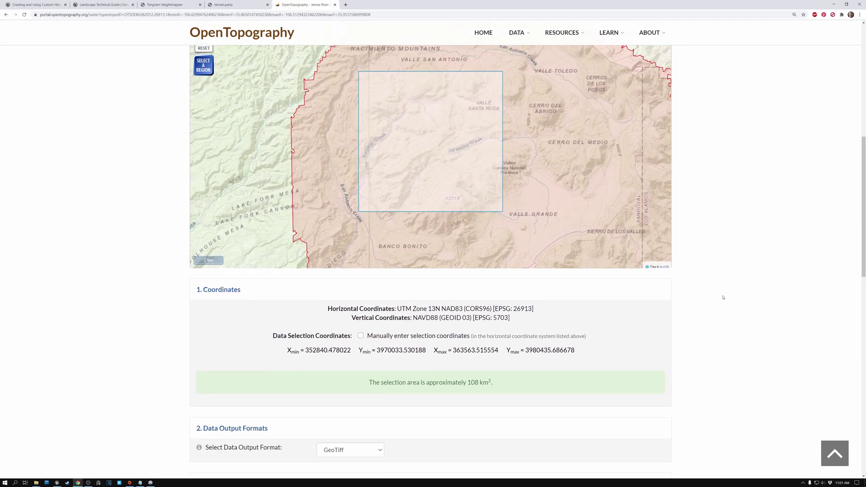
scroll(723, 298, down, 1)
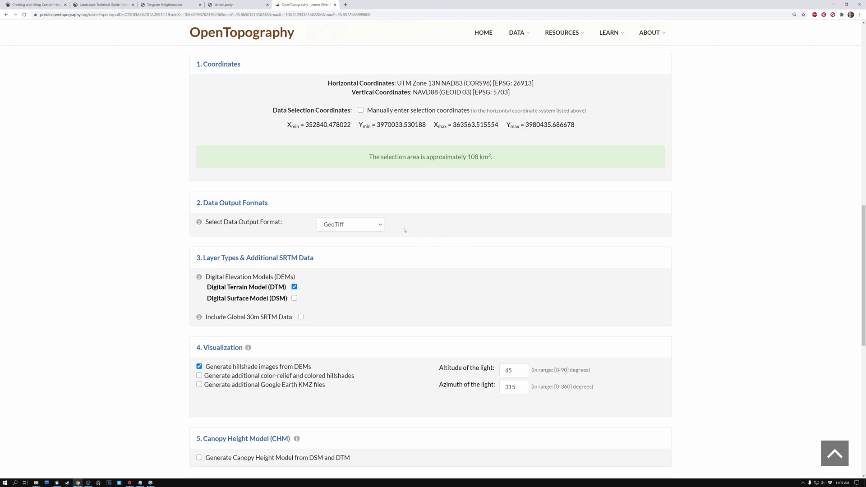
click(381, 226)
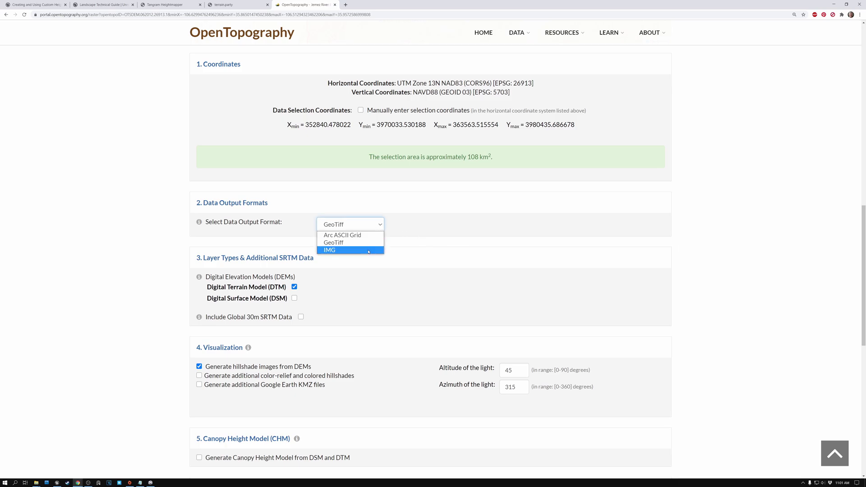
click(397, 223)
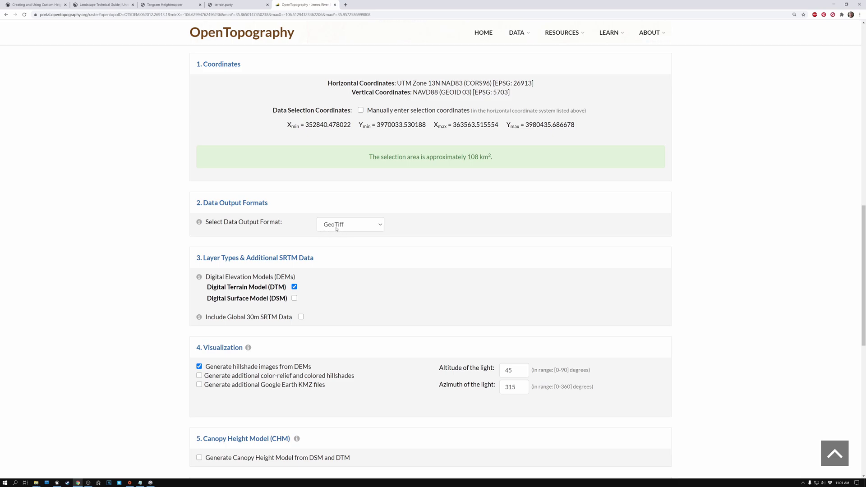
scroll(172, 260, down, 1)
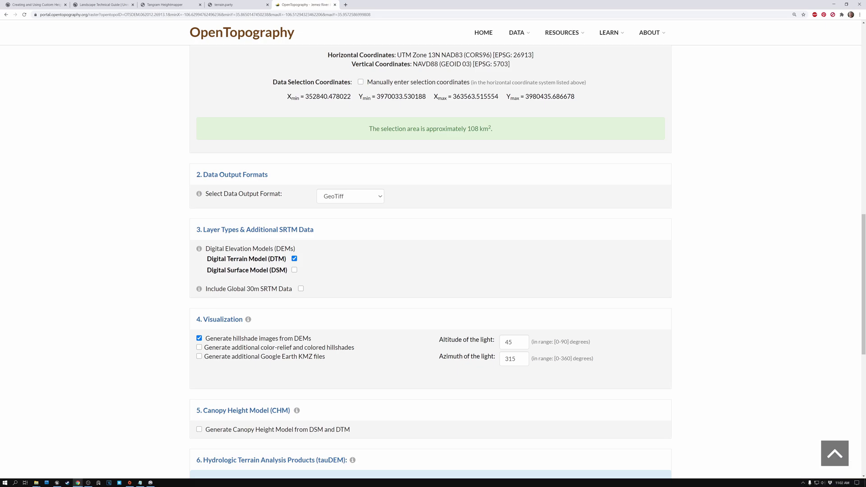
scroll(155, 264, down, 3)
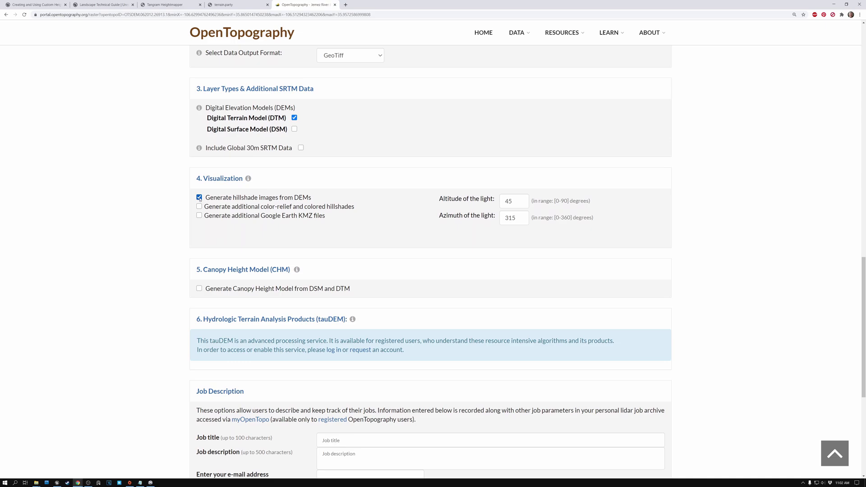
Step: Turn off hillshade image generation and title the job 'Test'
click(200, 198)
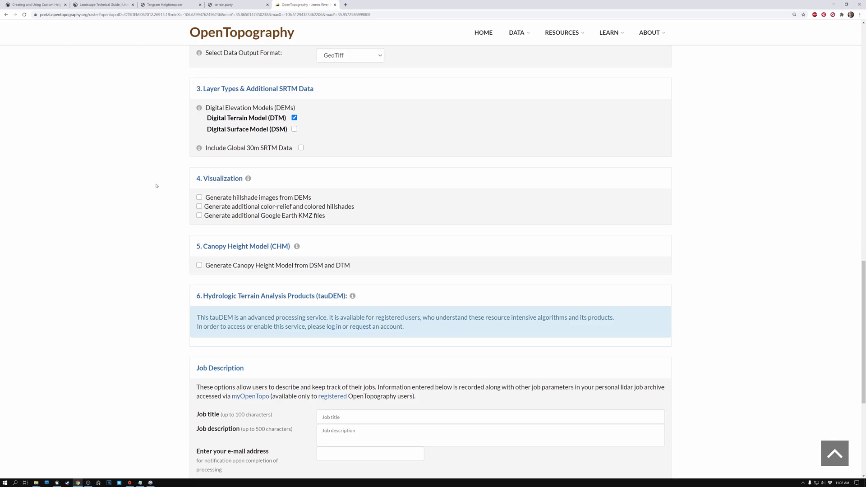
scroll(156, 185, down, 4)
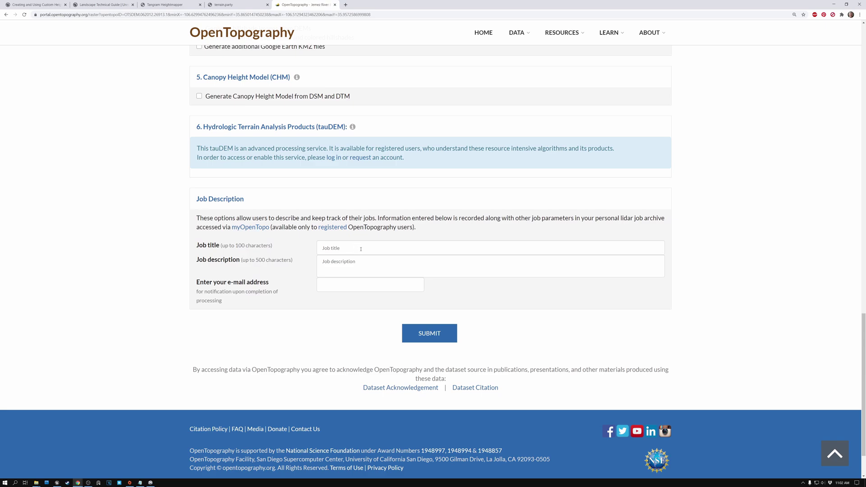
click(392, 266)
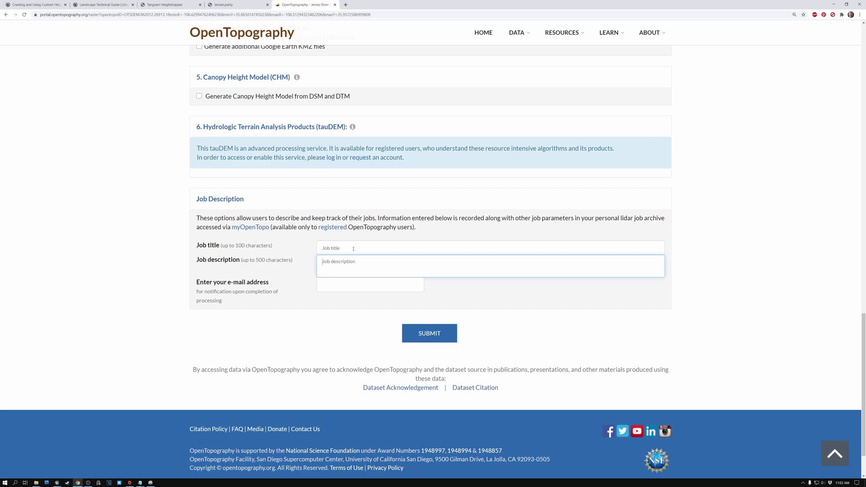
click(354, 248)
text(Test)
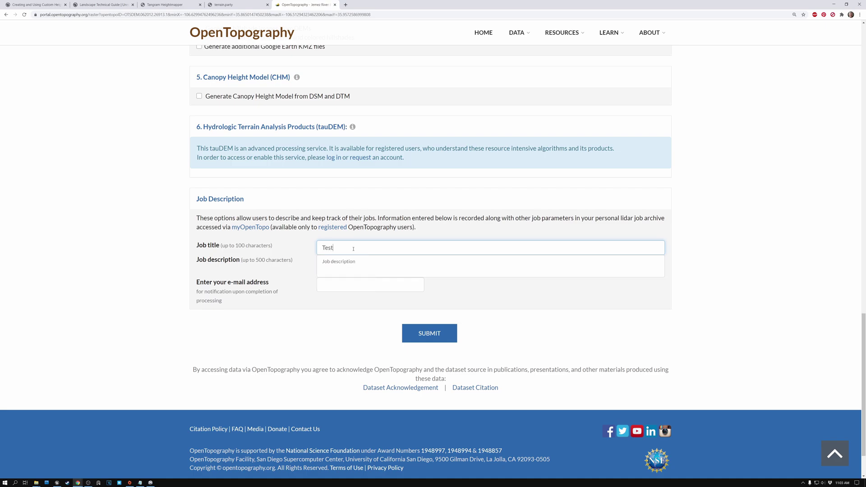
Step: Describe the job as 'downloading high res height data', add the notification e-mail, and submit
click(367, 264)
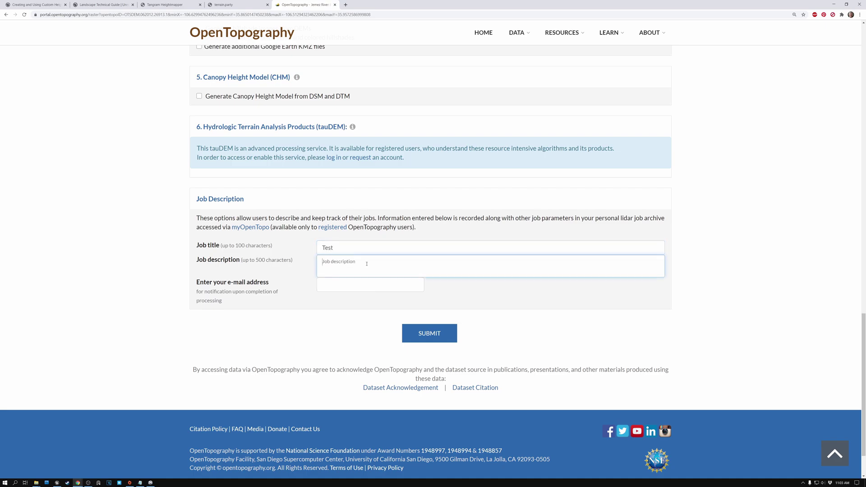
text(downloading high resrt)
key(BackSpace)
key(BackSpace)
text(height data)
click(352, 285)
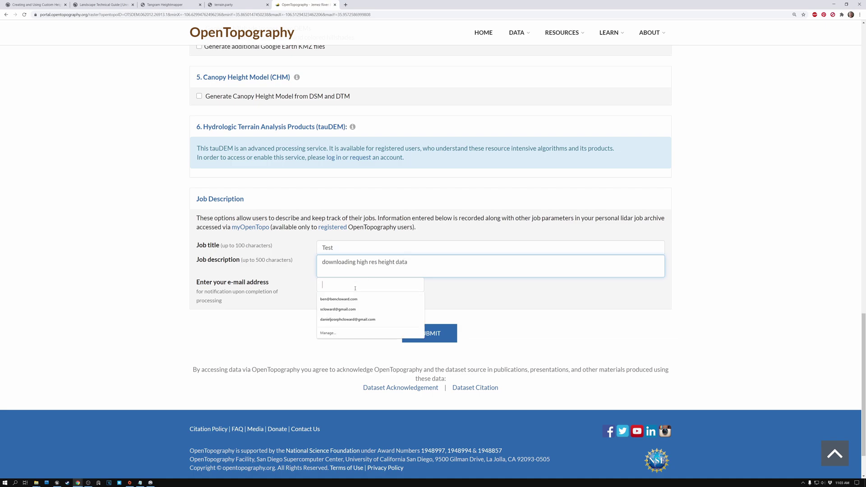
click(353, 305)
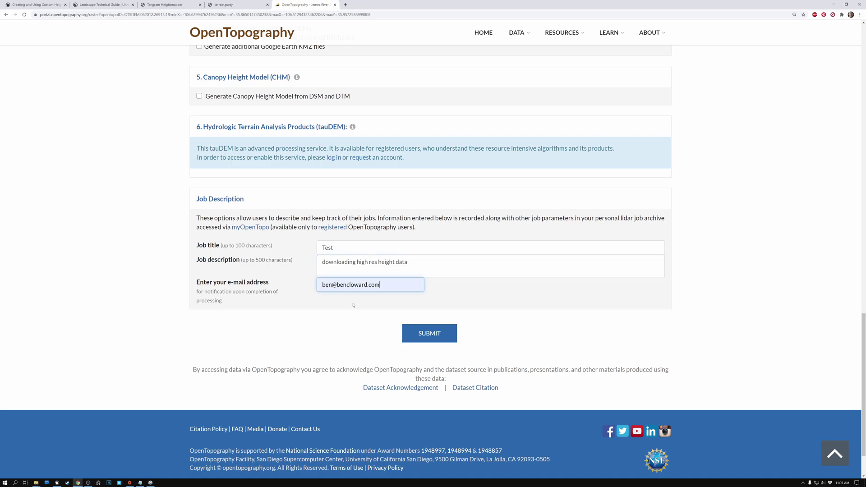
click(433, 336)
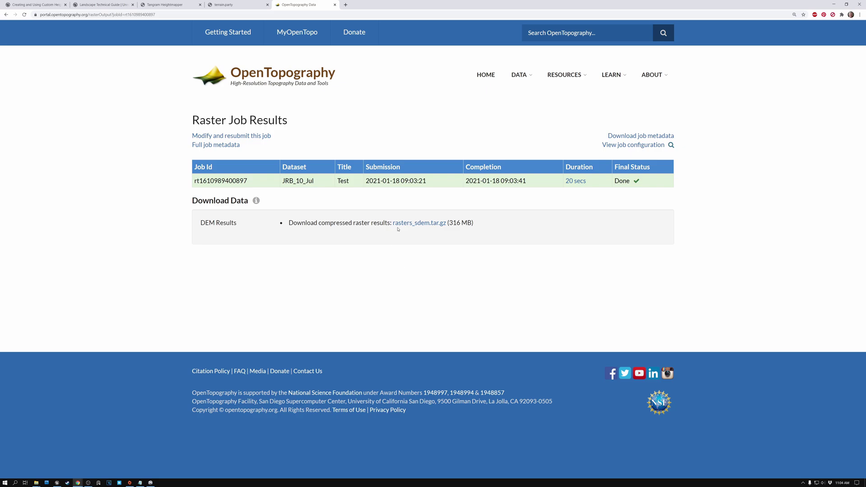
Step: Download rasters_sdem.tar.gz, open it in WinRAR, and select output_be.tif
right_click(425, 226)
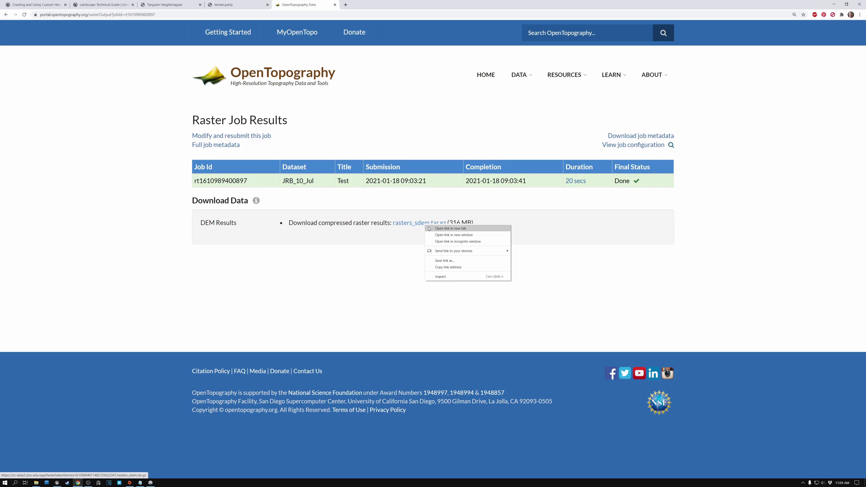
click(407, 224)
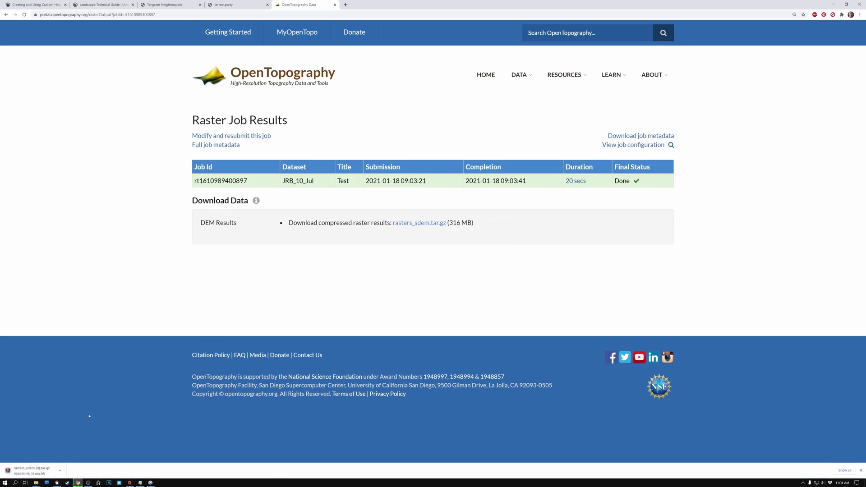
click(32, 471)
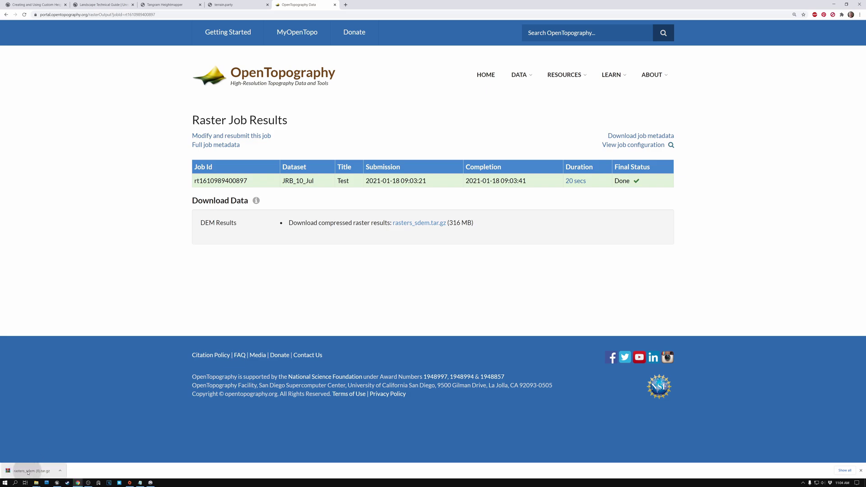
click(543, 154)
click(561, 140)
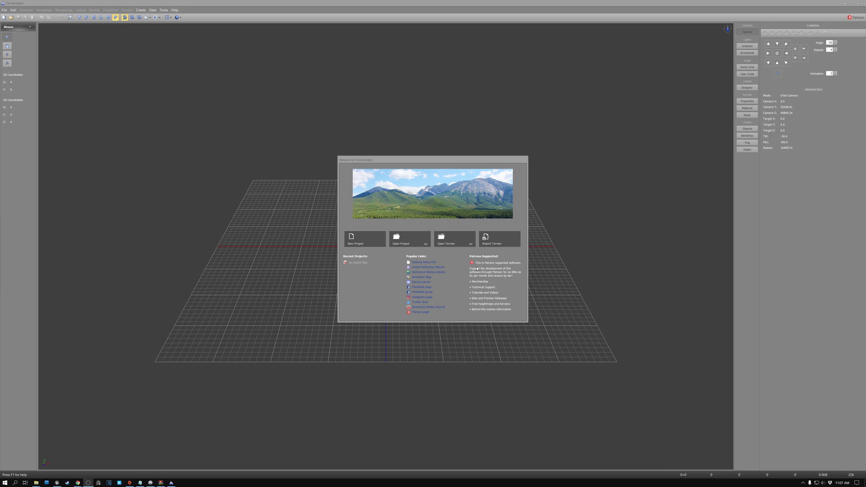
Step: Import output_be.tif as a GeoTIFF raster terrain, accepting the Import TIF/TIFF settings
click(444, 164)
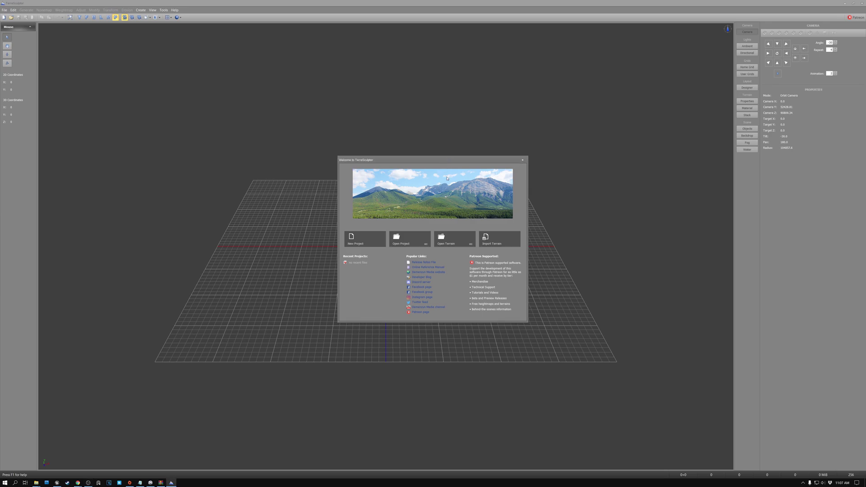
click(495, 245)
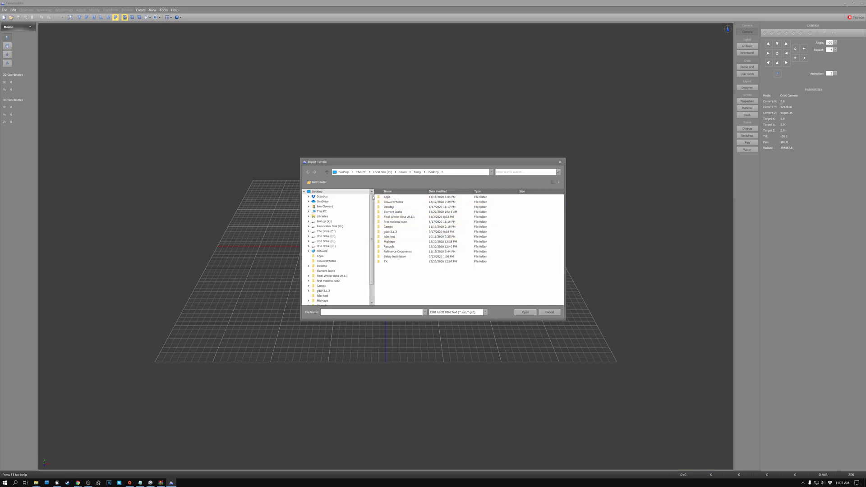
click(486, 313)
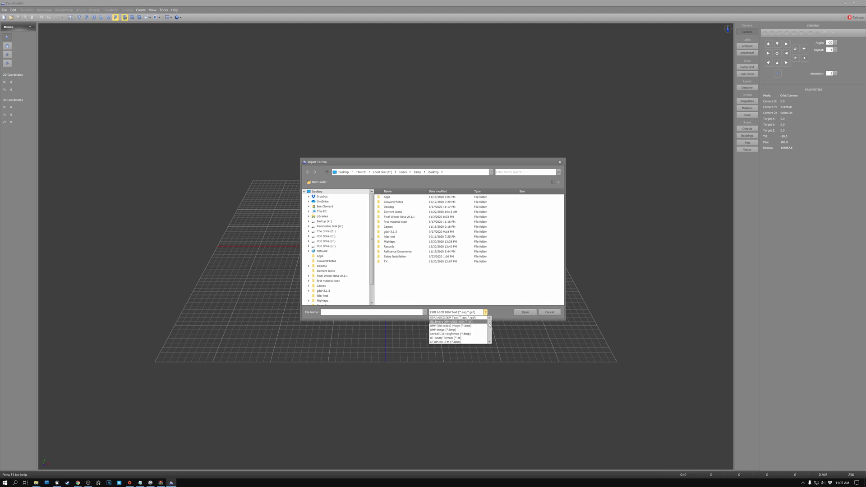
drag(490, 326, 490, 339)
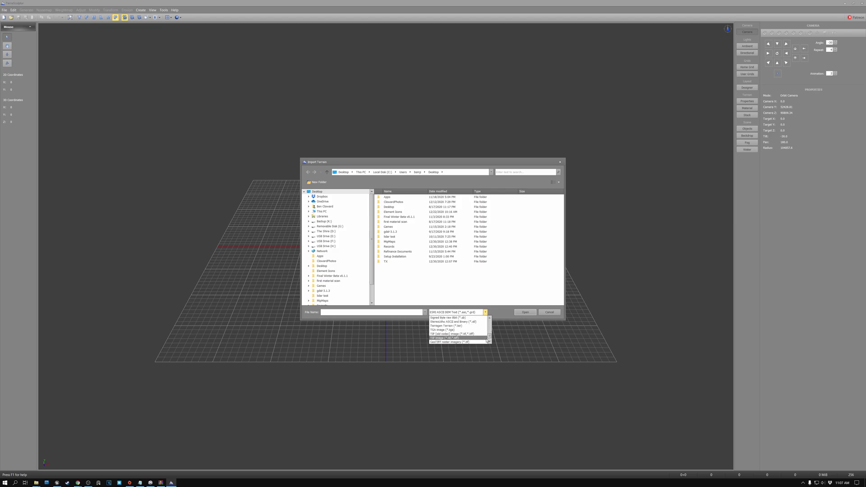
click(472, 343)
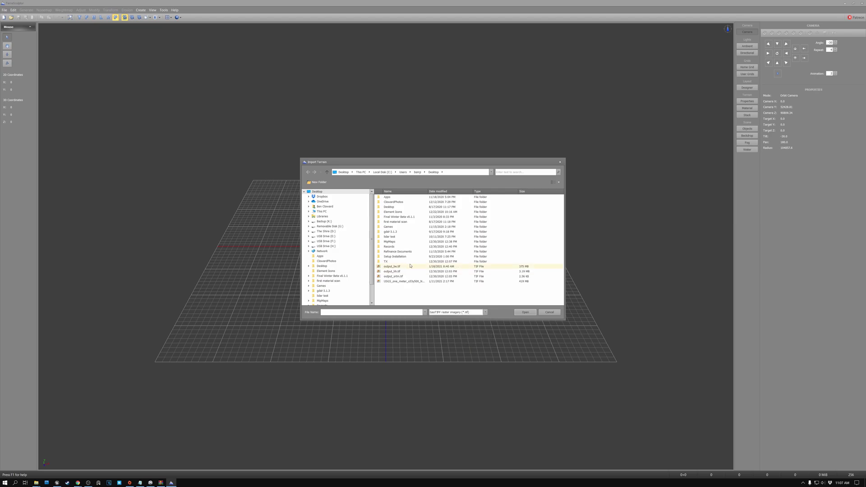
click(390, 267)
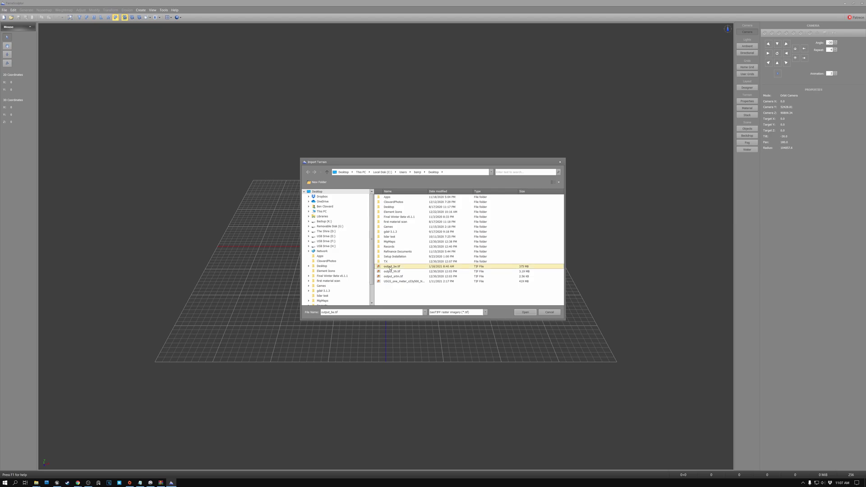
click(526, 312)
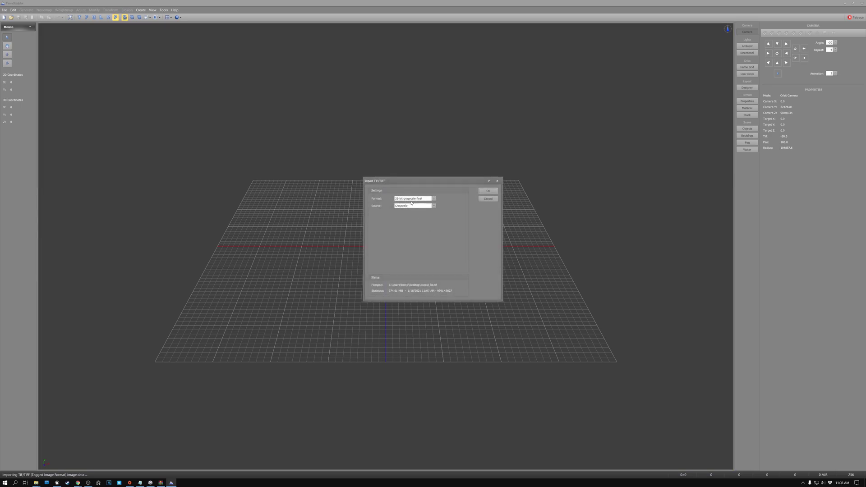
click(489, 191)
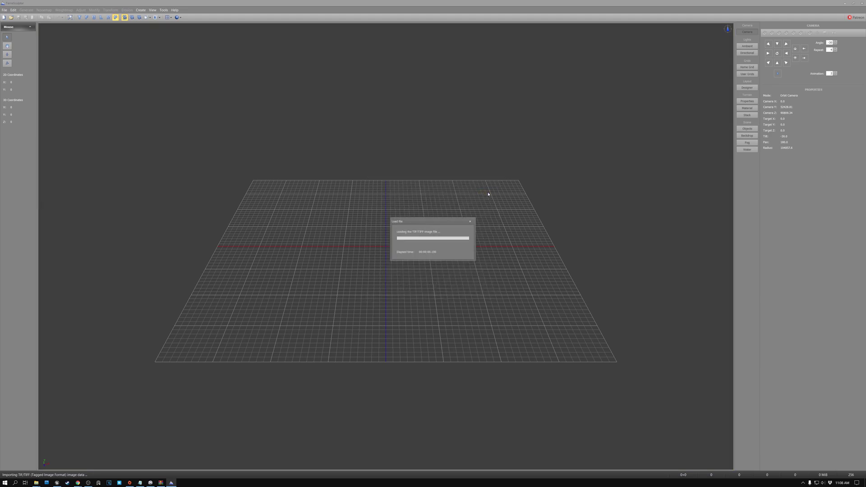
Step: Orbit and zoom out to inspect the whole imported heightmap terrain
scroll(393, 247, down, 10)
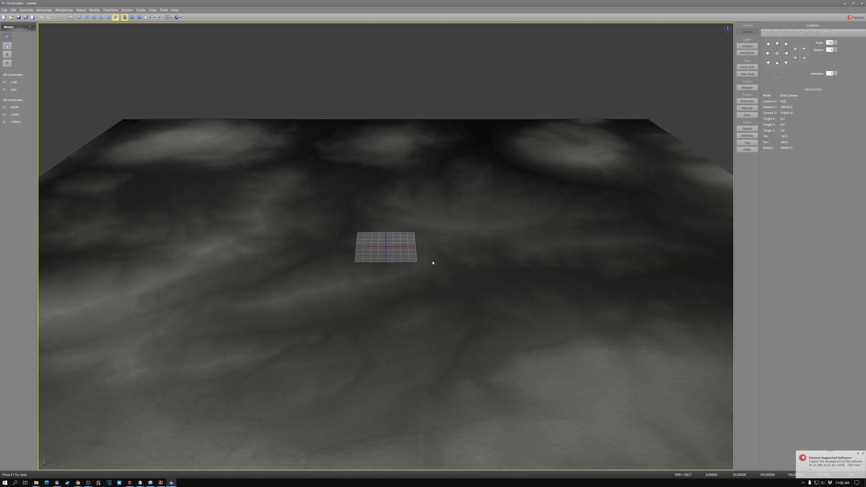
drag(433, 263, 468, 294)
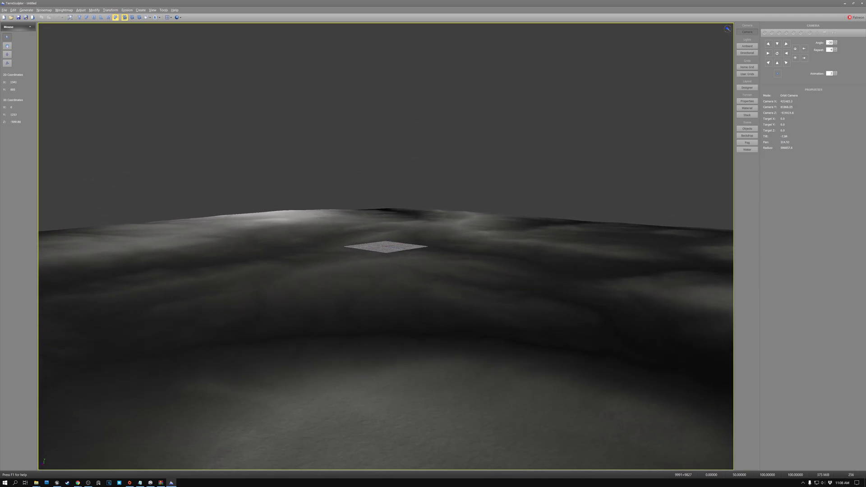
drag(441, 315, 526, 289)
scroll(441, 311, down, 3)
Step: Set the terrain's Y height scale to 1 and orbit to view the raised relief
key(alt)
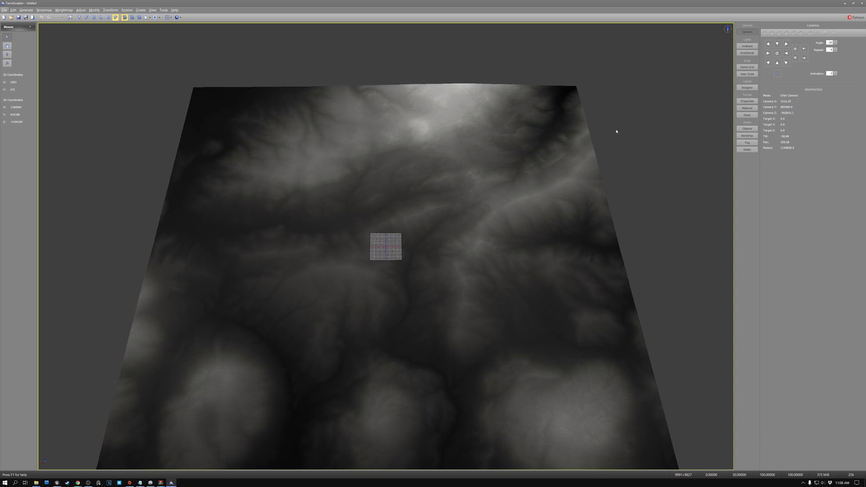
click(746, 102)
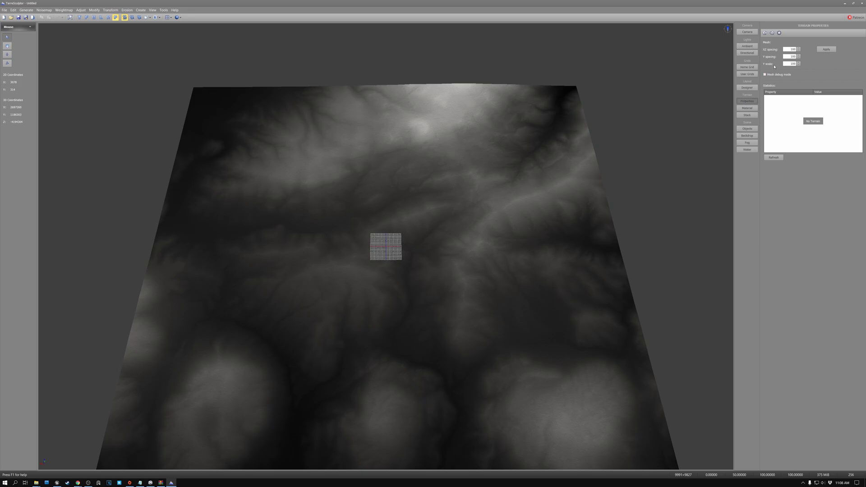
double_click(789, 64)
text(1)
click(827, 49)
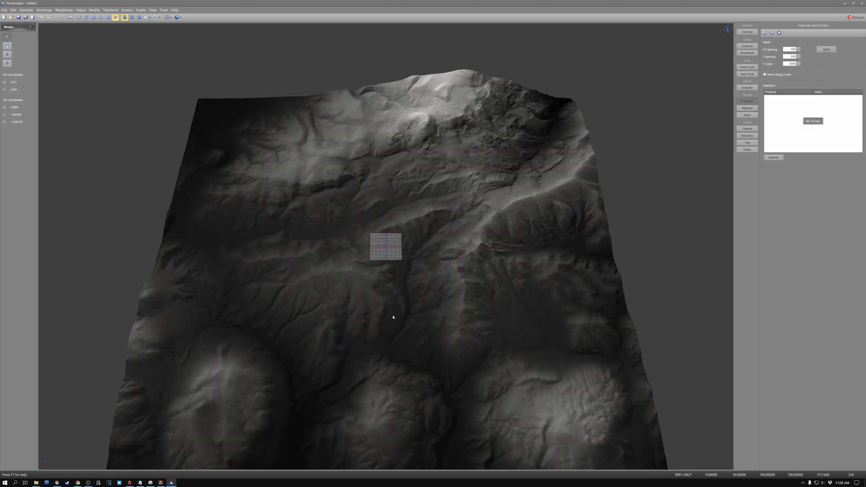
drag(454, 304, 641, 140)
scroll(441, 316, up, 4)
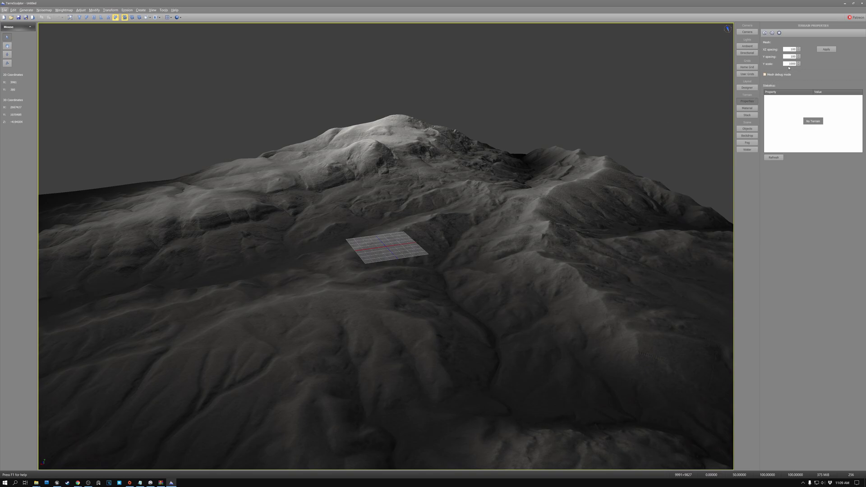
Step: Apply a larger Y height scale, then zoom out and tilt the view higher over the terrain
drag(789, 64, 790, 64)
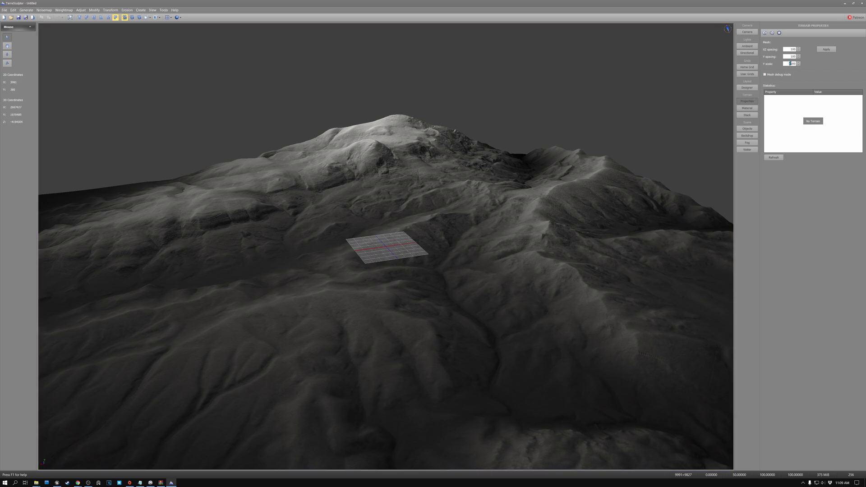
click(828, 50)
drag(417, 339, 342, 355)
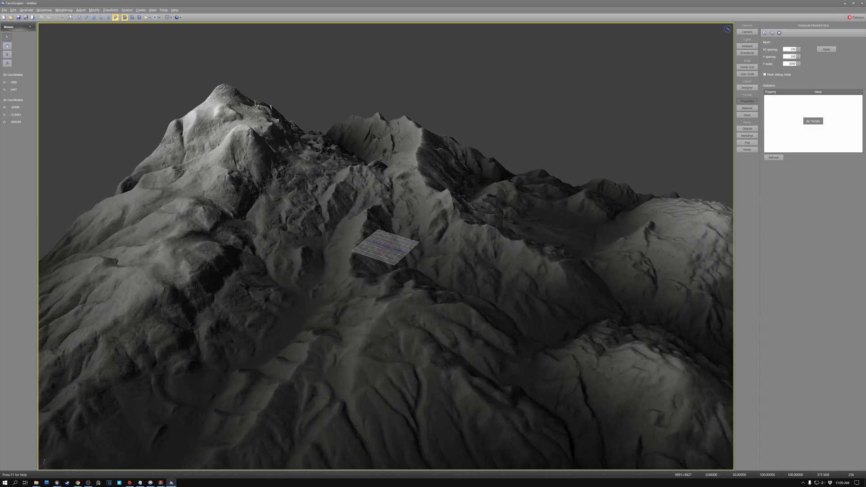
scroll(341, 355, down, 5)
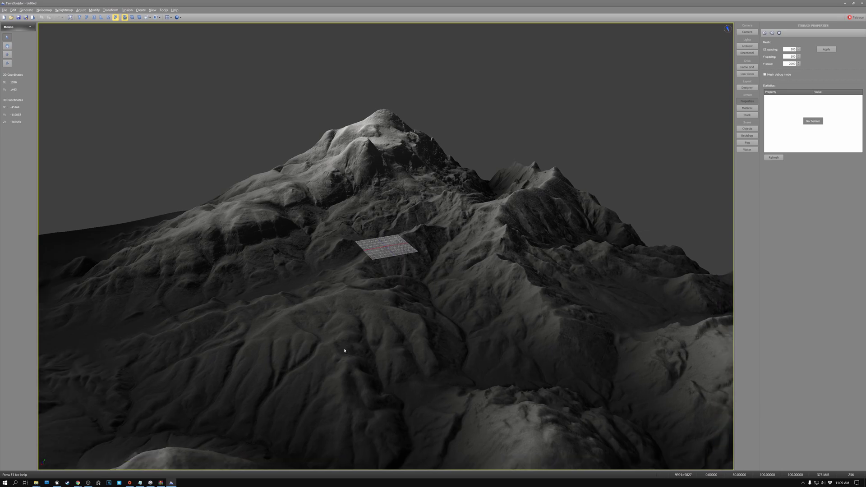
drag(341, 355, 515, 302)
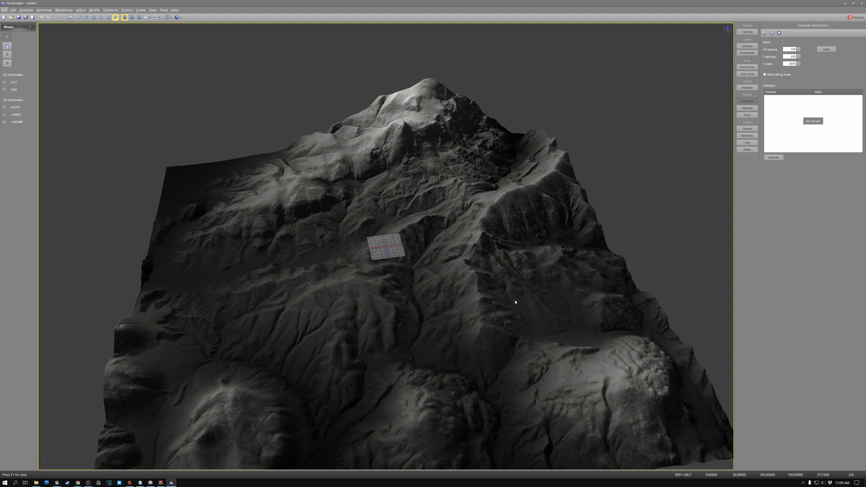
click(94, 10)
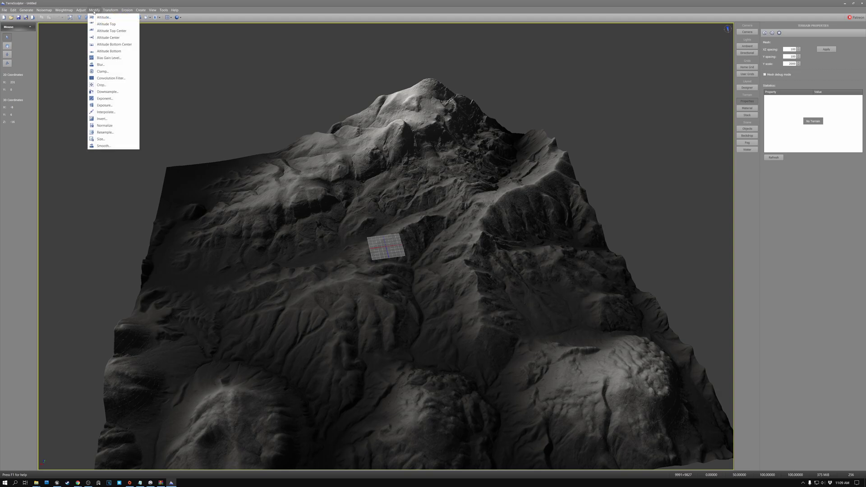
click(105, 132)
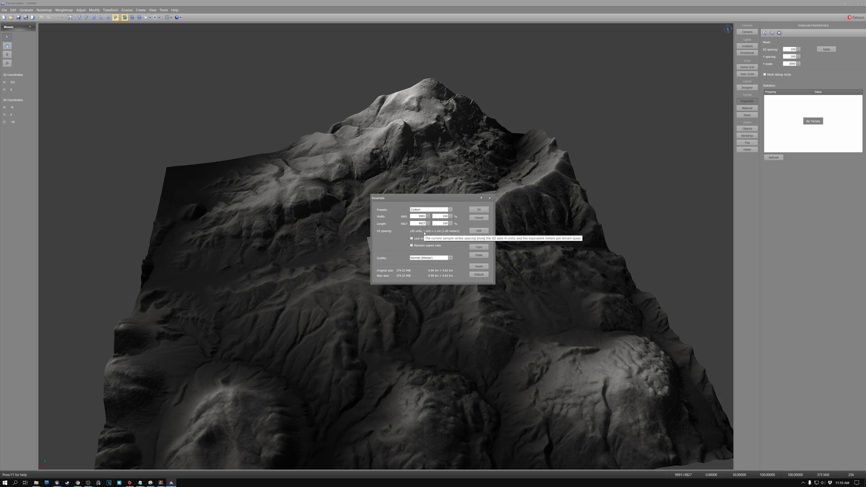
click(480, 232)
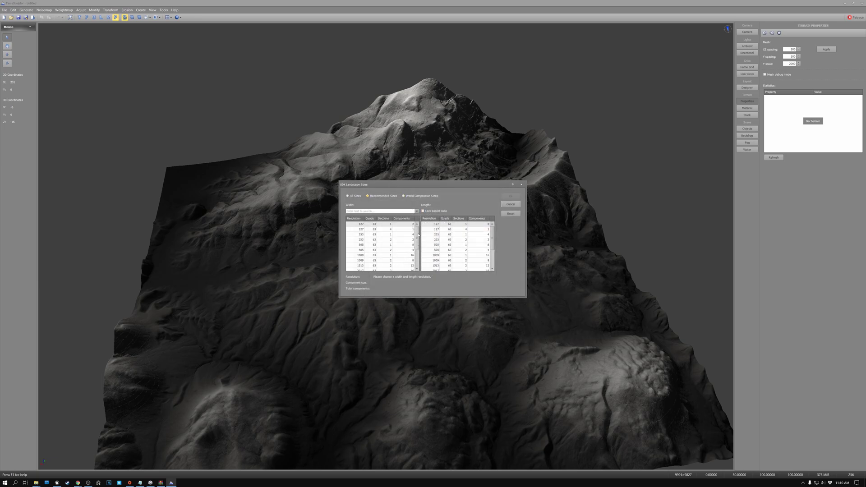
scroll(419, 236, down, 2)
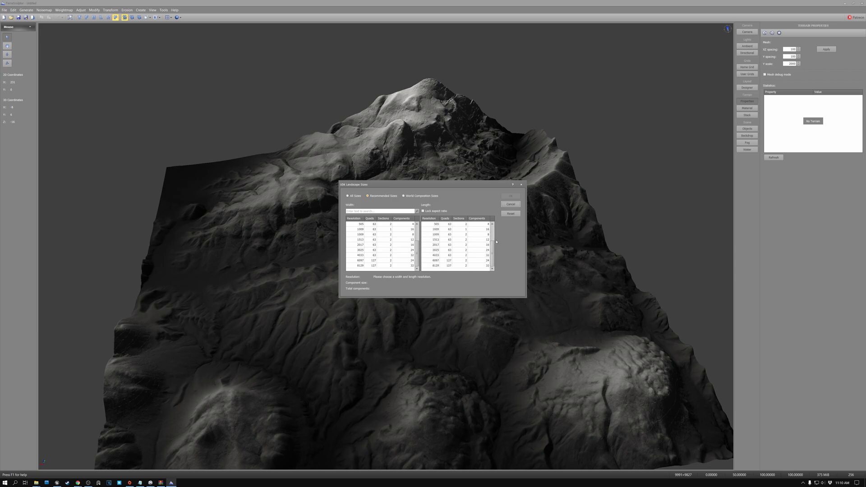
click(515, 205)
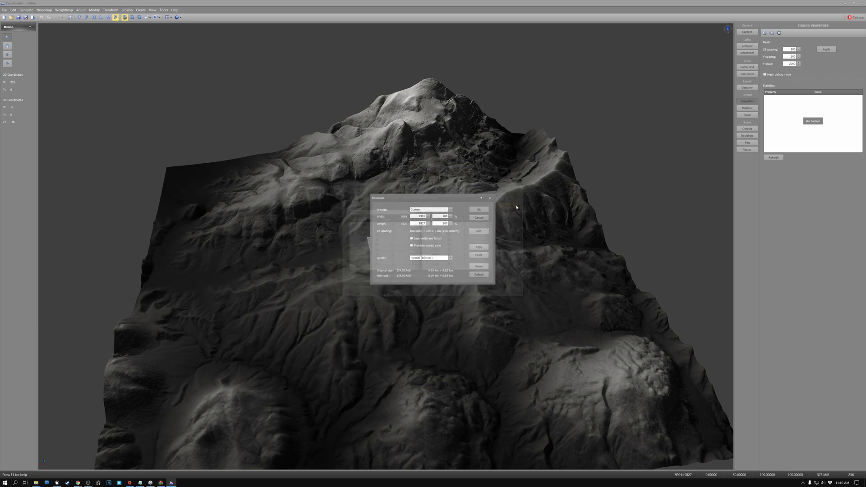
click(478, 231)
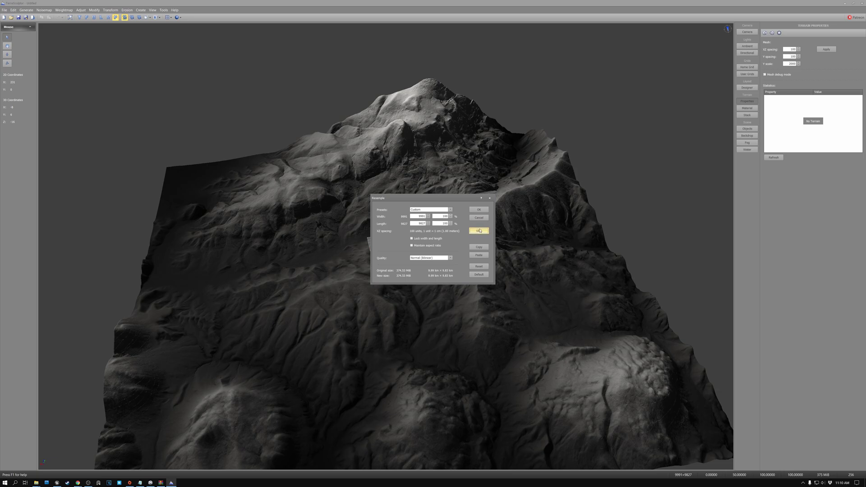
click(479, 218)
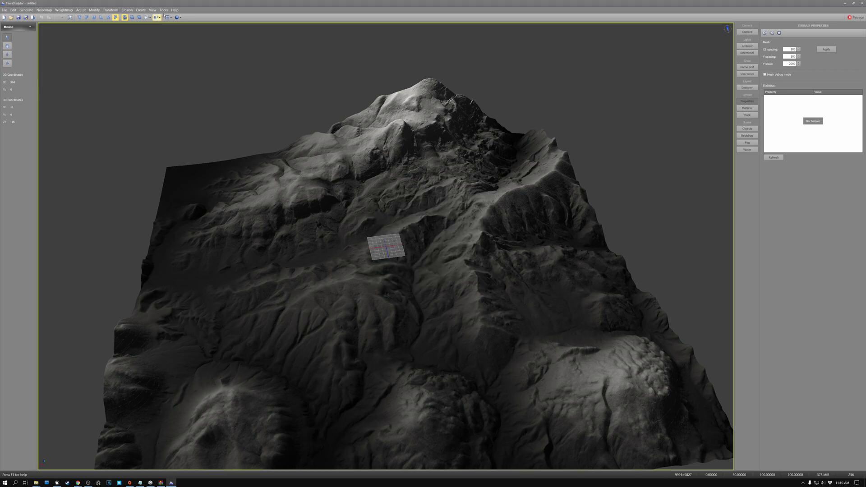
click(164, 10)
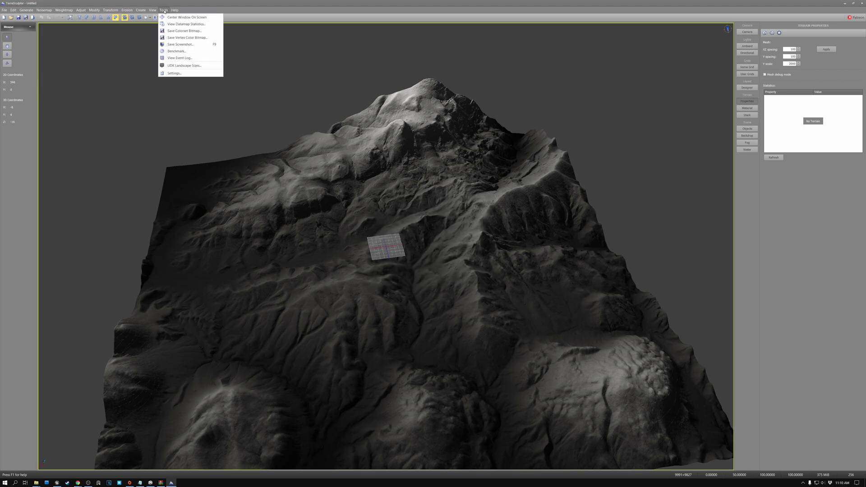
click(174, 73)
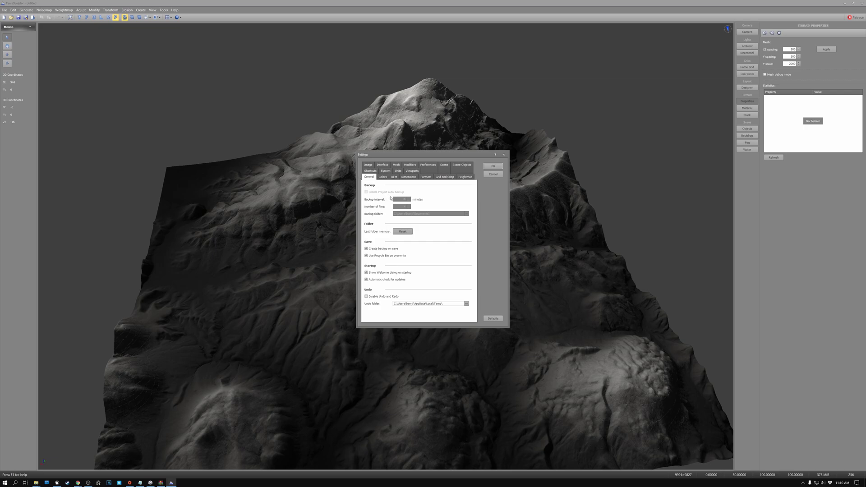
click(409, 177)
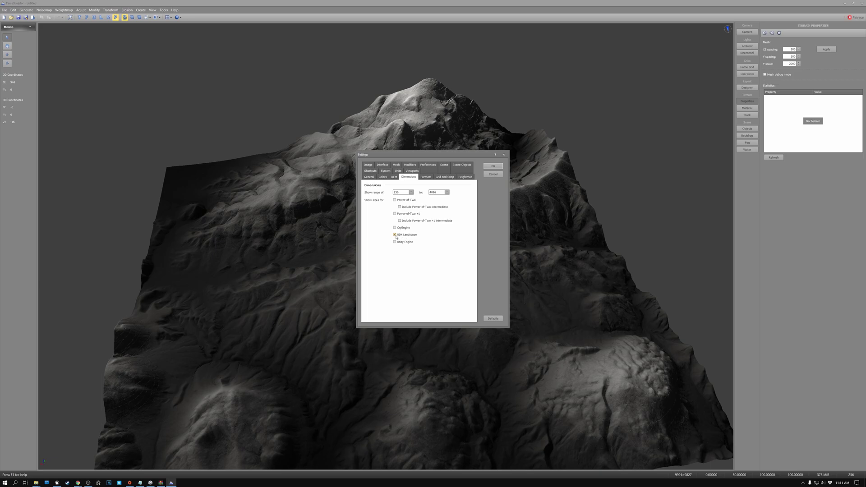
click(493, 166)
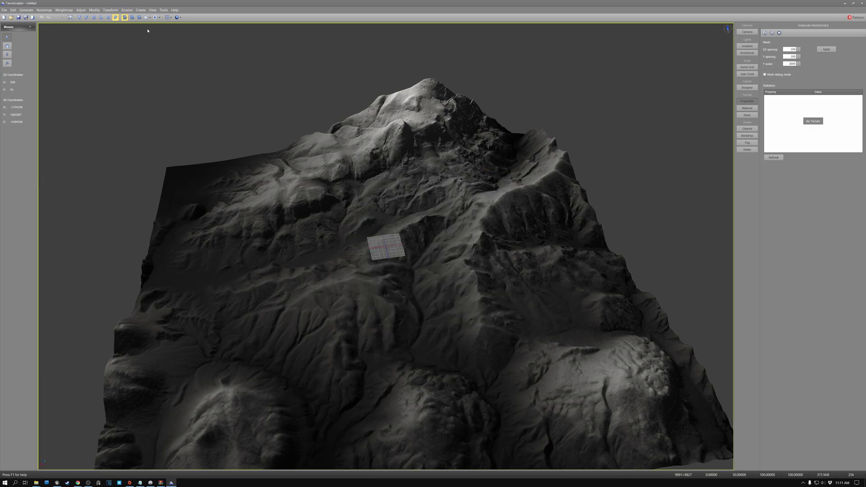
click(81, 10)
Step: In Resample, pick the UDK landscape size 8129 × 8129 for width and length
mouse_move(94, 10)
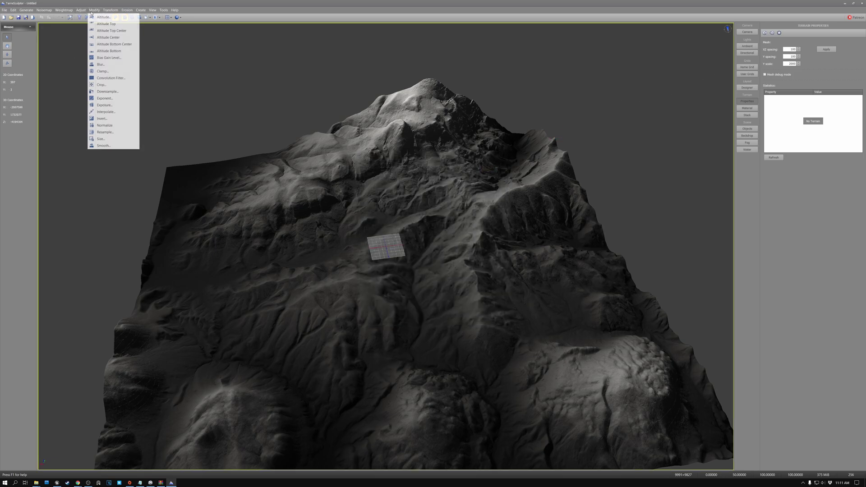
click(105, 132)
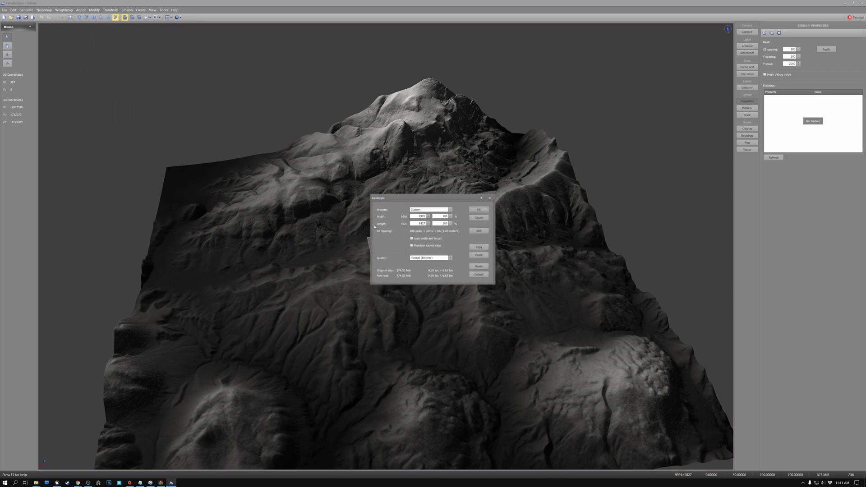
click(480, 231)
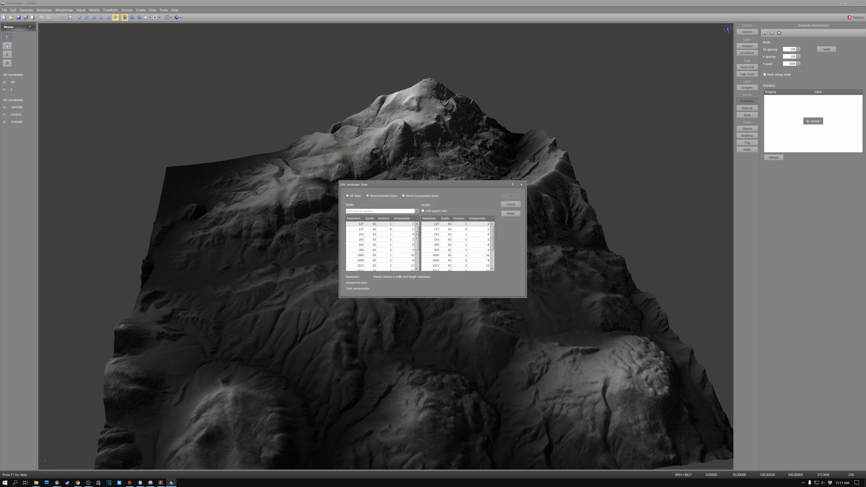
scroll(418, 252, down, 2)
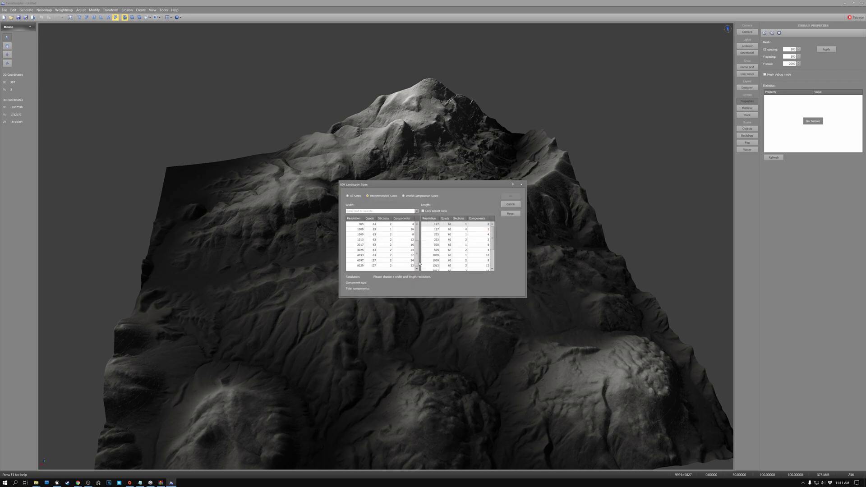
click(361, 266)
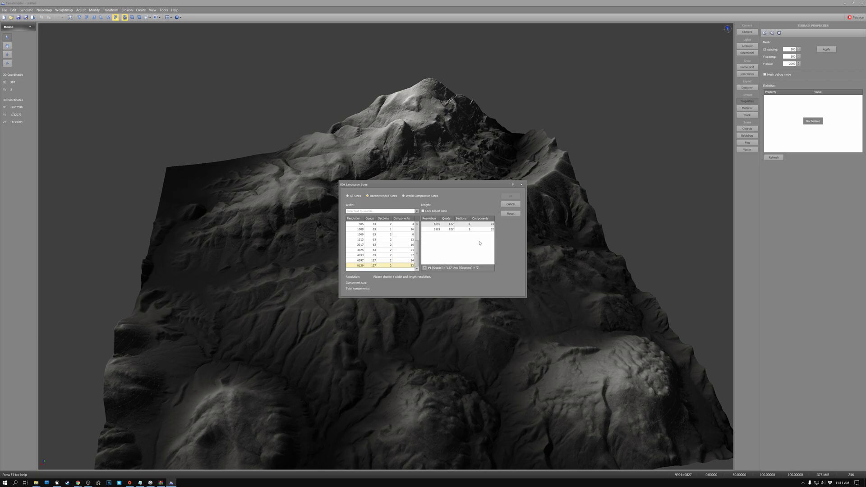
click(436, 230)
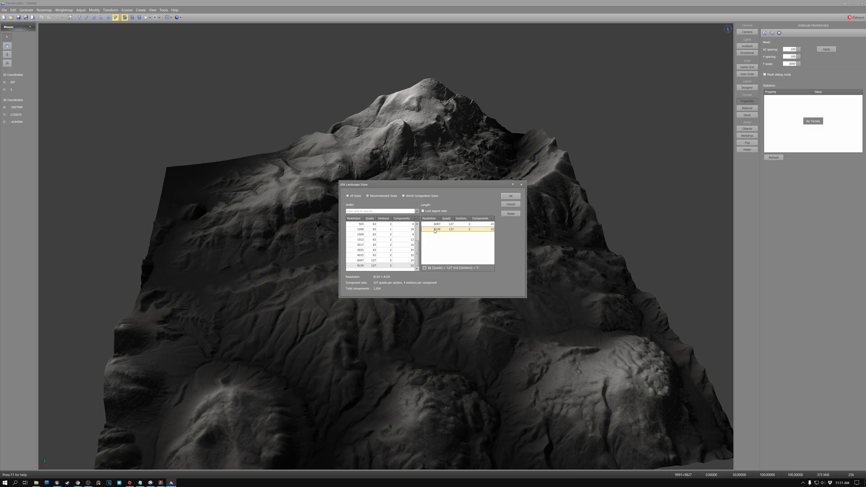
click(511, 197)
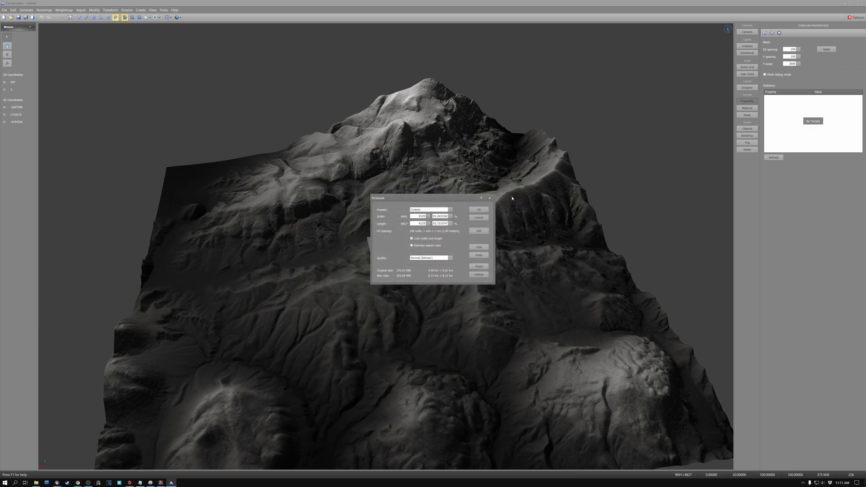
Step: Set resampling quality to Best (Lanczos) and apply the resample
click(447, 258)
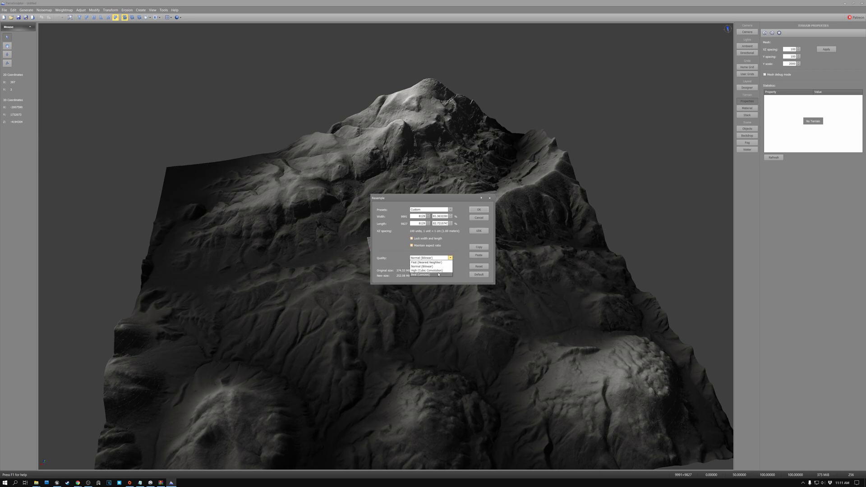
click(438, 275)
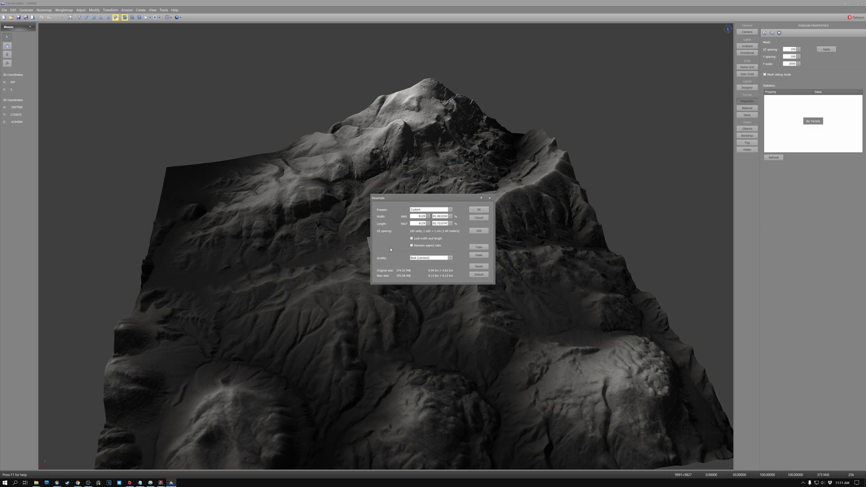
click(479, 210)
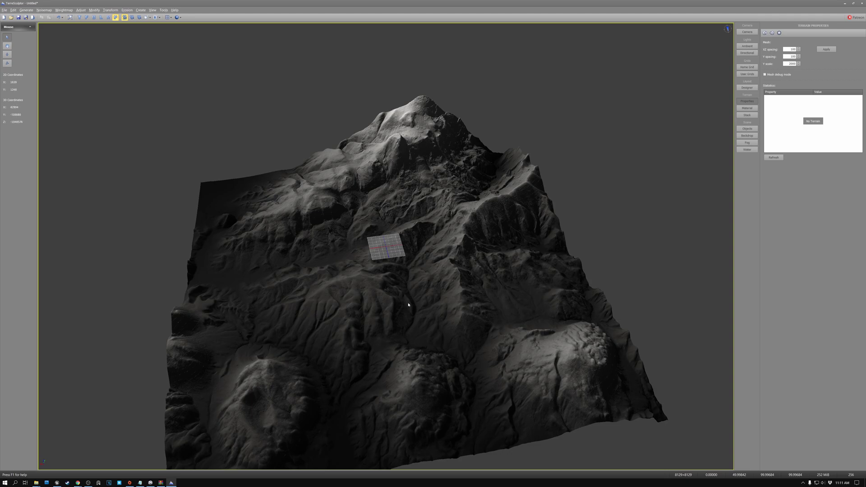
mouse_move(409, 305)
alt+mouse_down()
mouse_move(408, 325)
mouse_move(413, 301)
mouse_move(407, 316)
alt+mouse_up()
scroll(413, 302, up, 5)
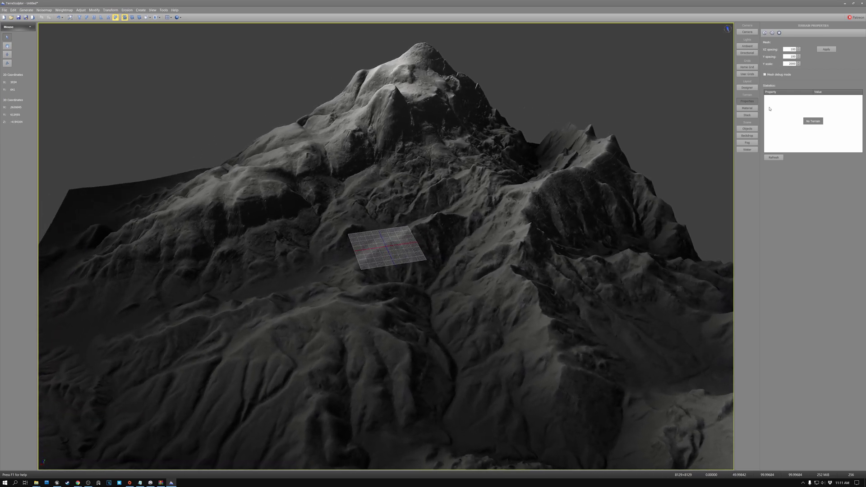
Step: Switch the terrain material type to Colorset and choose Canyon River
click(751, 112)
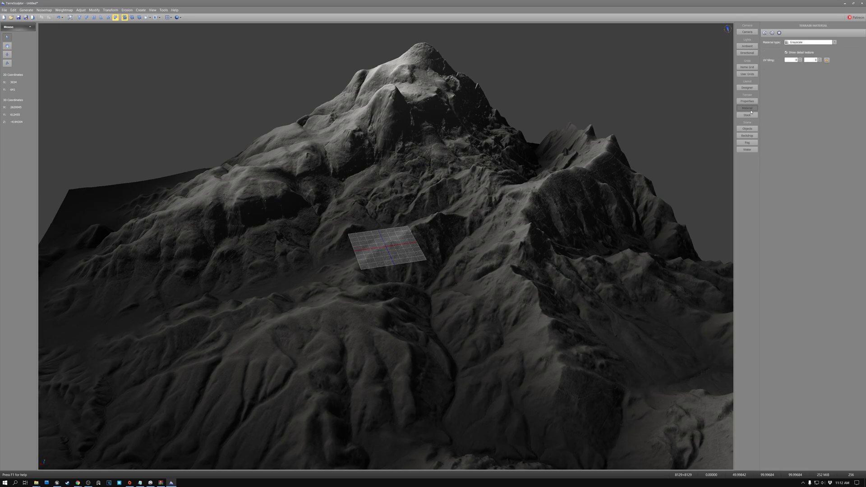
click(835, 42)
click(835, 43)
click(835, 43)
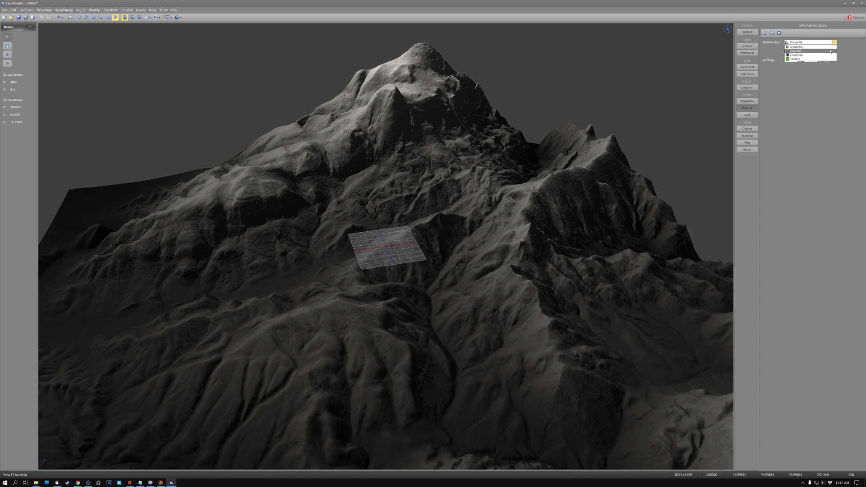
click(830, 50)
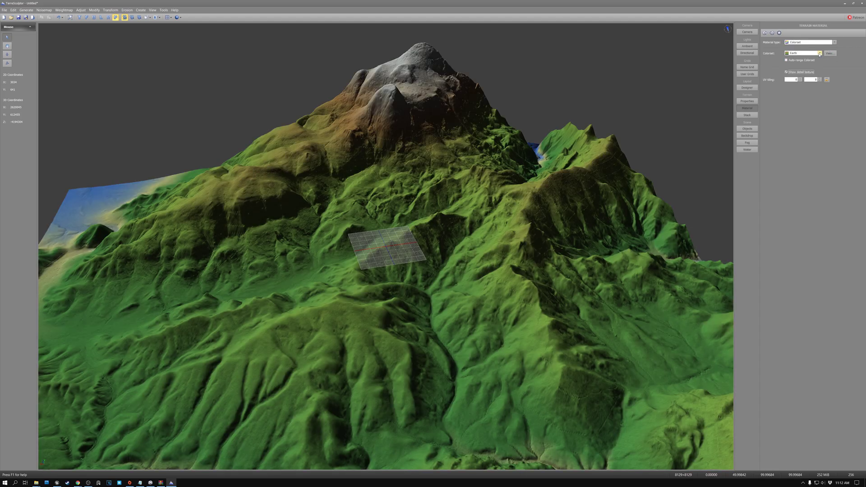
click(820, 54)
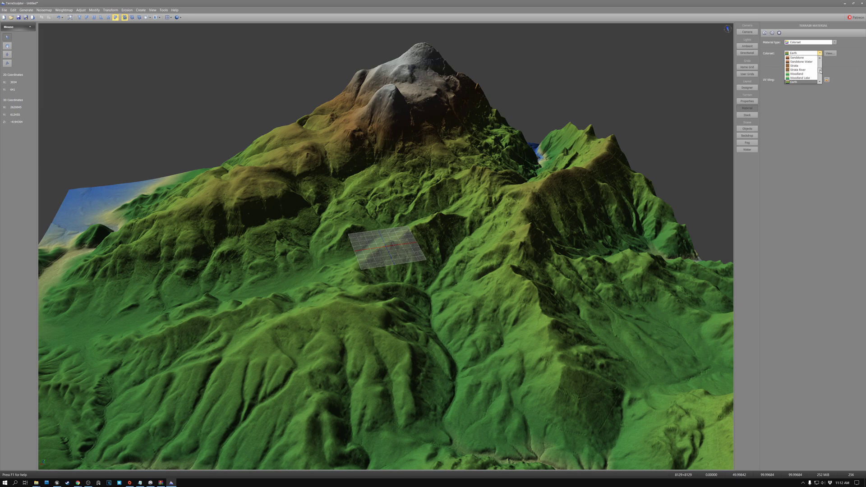
drag(821, 71, 821, 67)
click(803, 62)
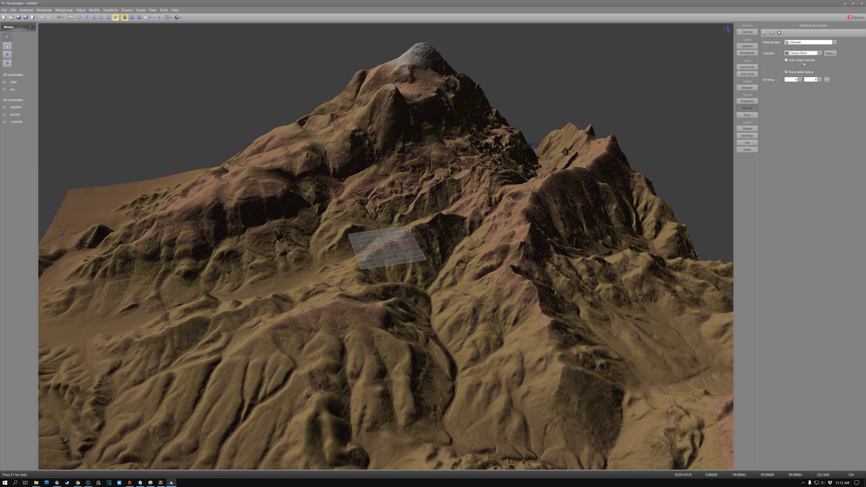
Step: Orbit the coloured terrain to a higher viewpoint, swinging the peak to the right
scroll(371, 330, down, 5)
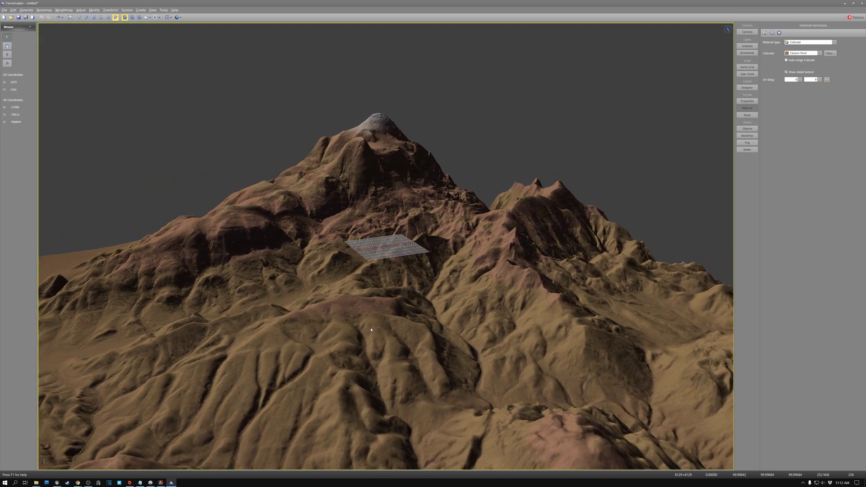
drag(371, 330, 426, 302)
key(alt)
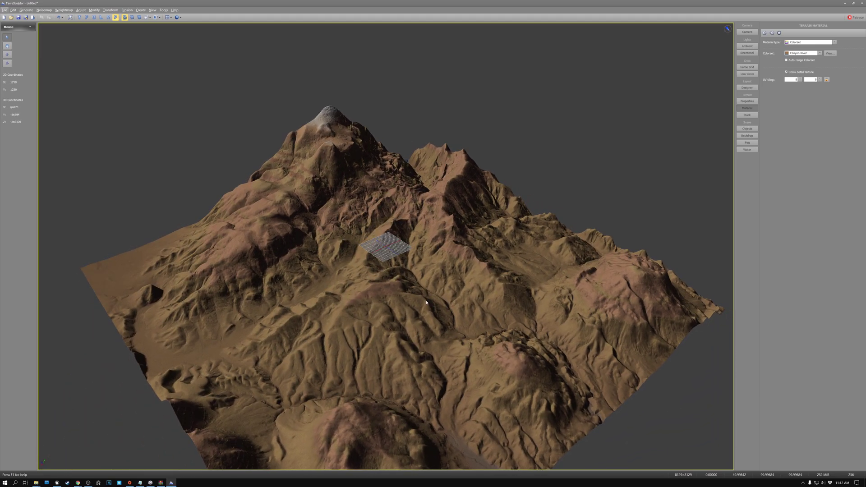
scroll(427, 302, up, 5)
drag(474, 329, 500, 329)
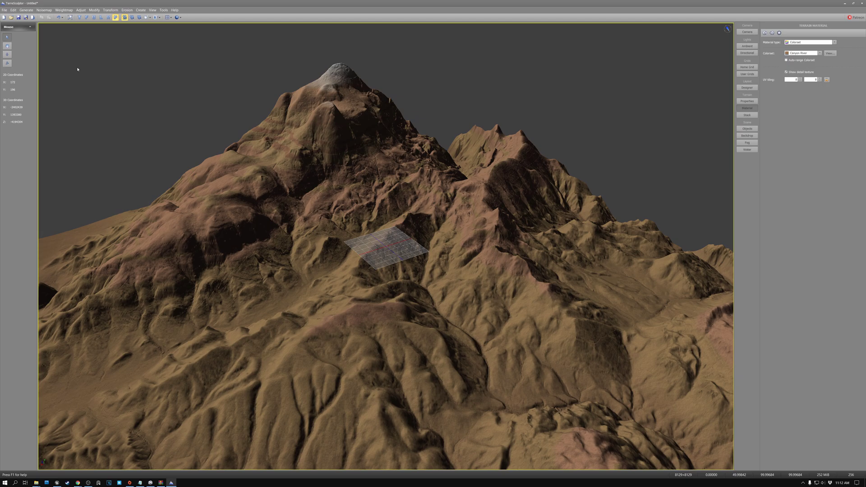
Step: Export the terrain via File > Export Terrain as a PNG image in 16 Bit Grayscale
click(4, 10)
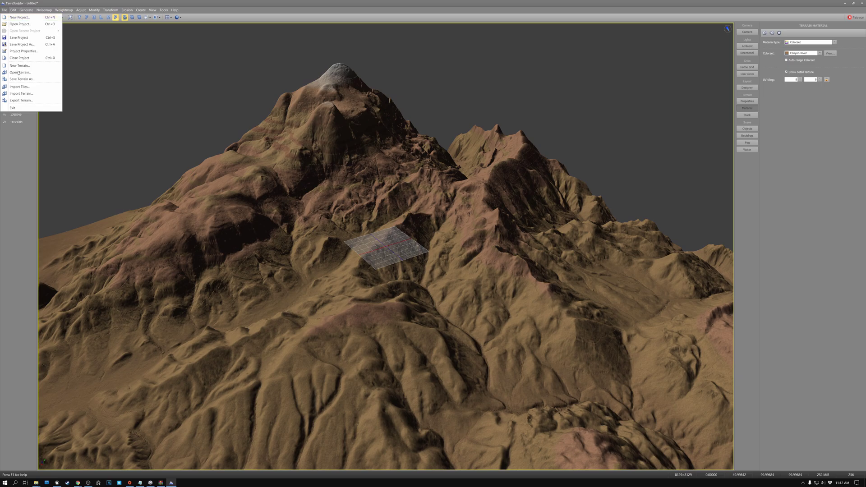
click(29, 101)
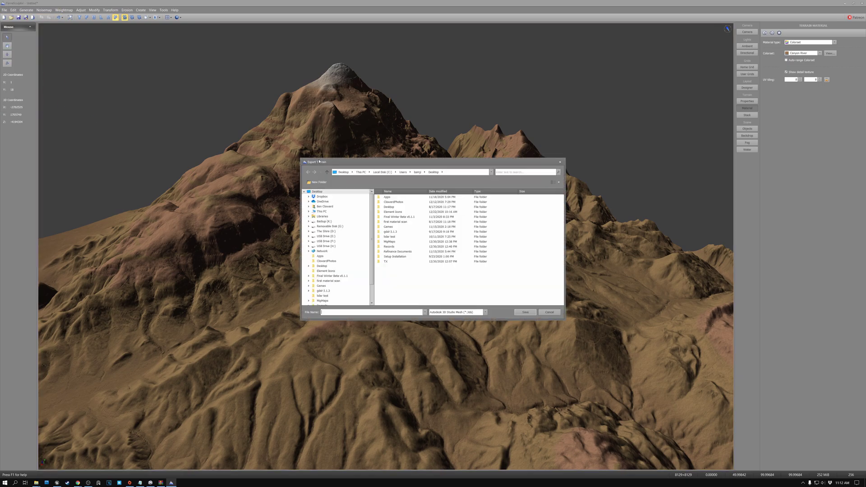
click(486, 312)
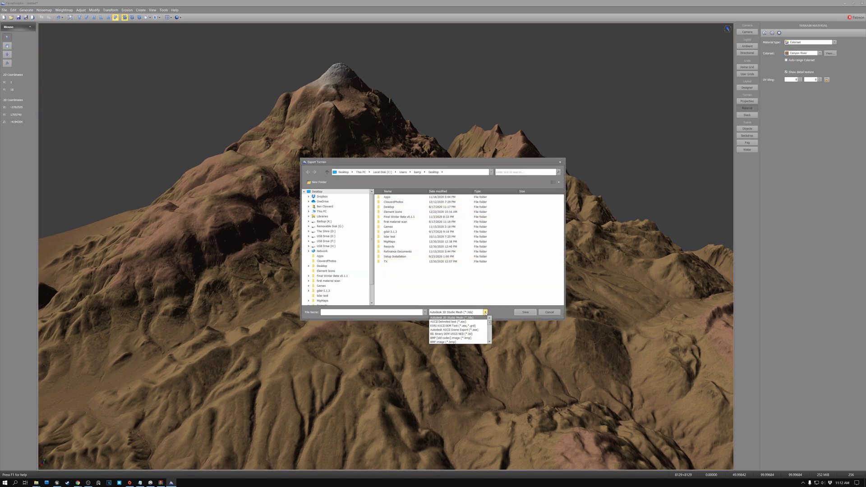
drag(490, 325, 492, 332)
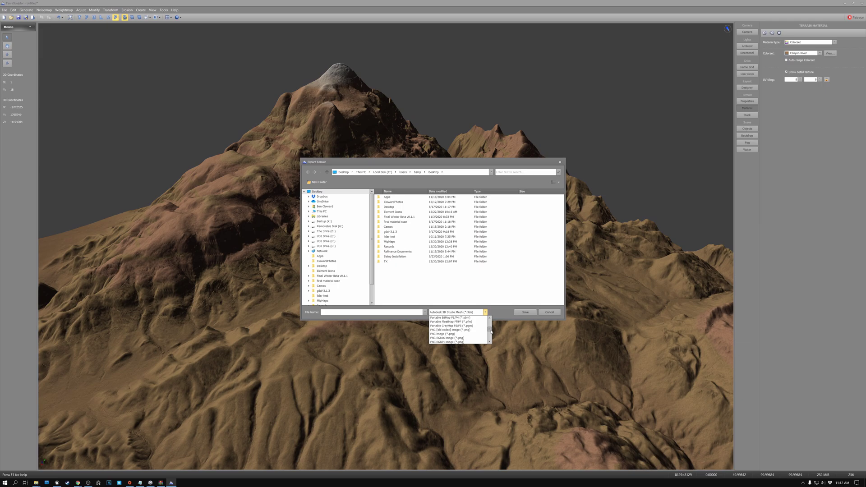
click(457, 334)
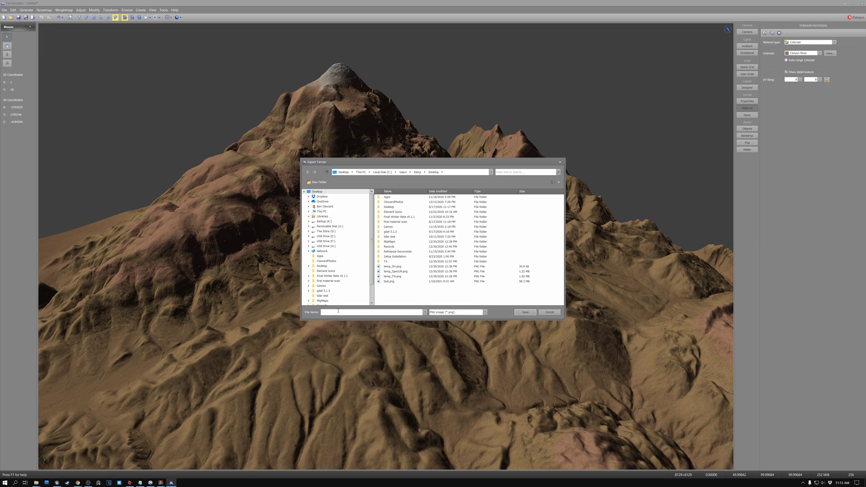
click(335, 312)
click(525, 312)
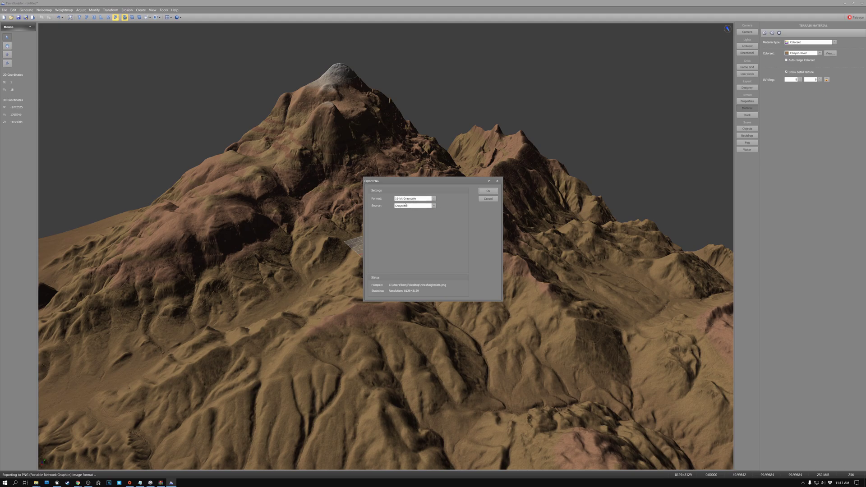
click(488, 193)
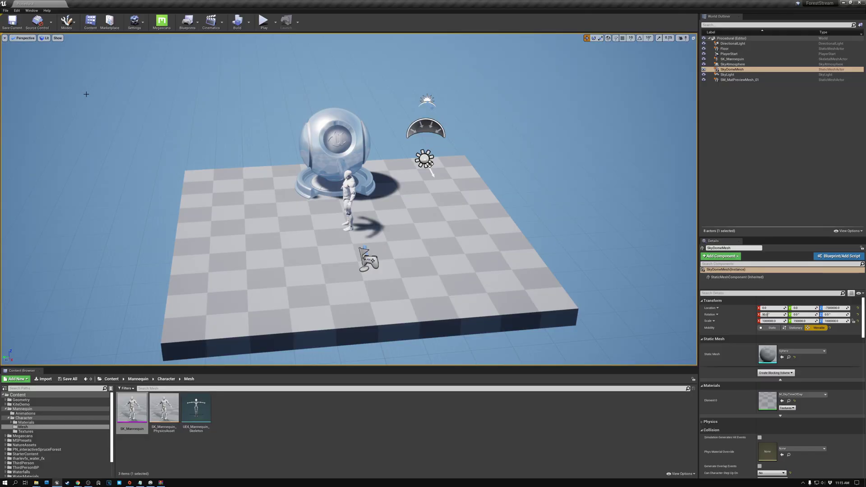
Step: Frame the level and switch Landscape mode to Import from File
key(f)
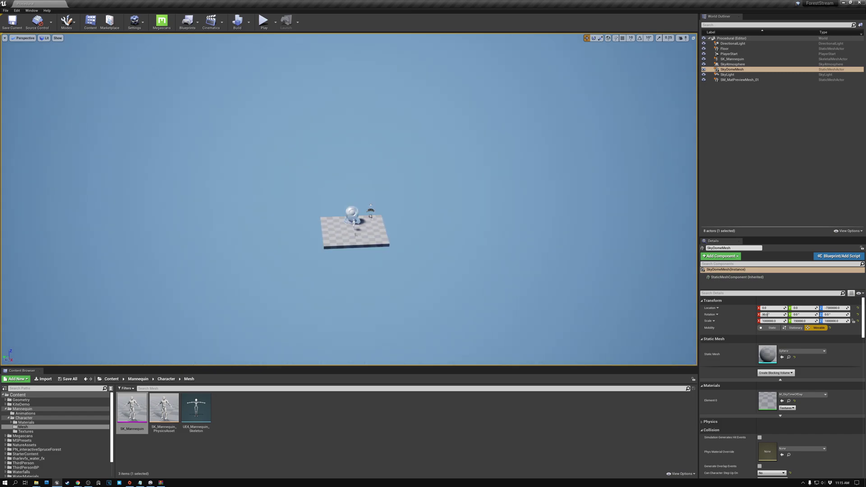
scroll(379, 253, up, 10)
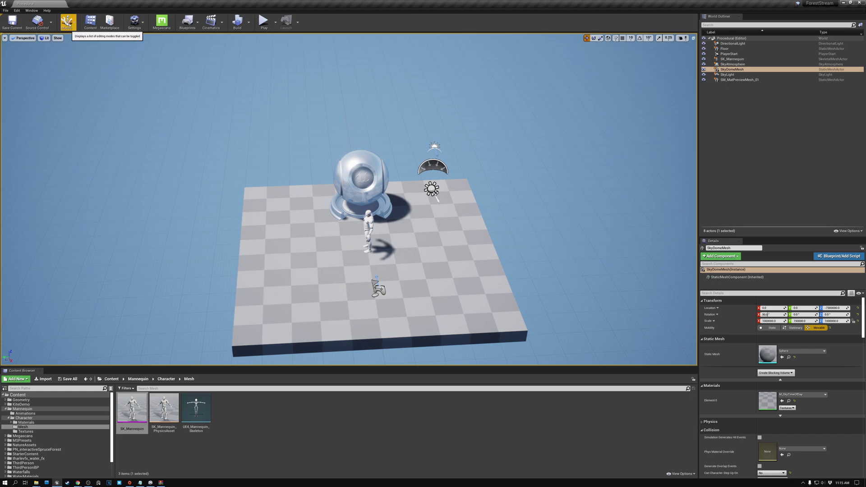
click(67, 22)
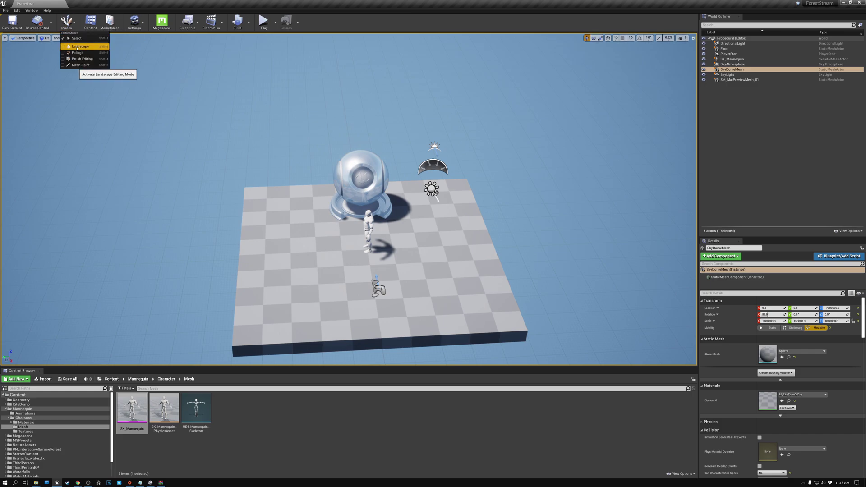
click(77, 48)
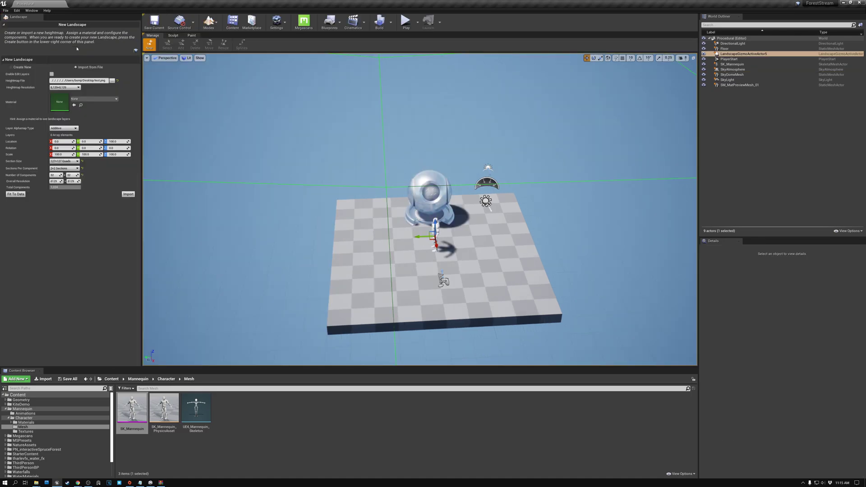
click(22, 67)
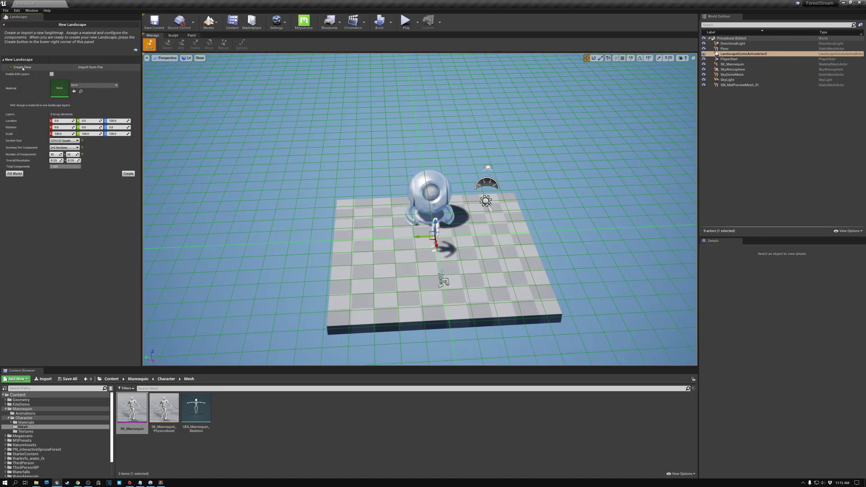
click(76, 67)
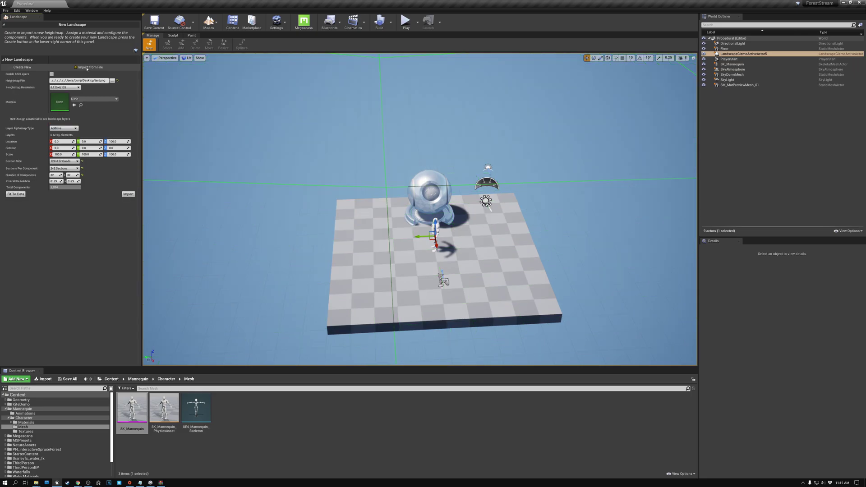
Step: Load hiresheightdata.png as the heightmap and import it as a new landscape
click(112, 81)
click(228, 104)
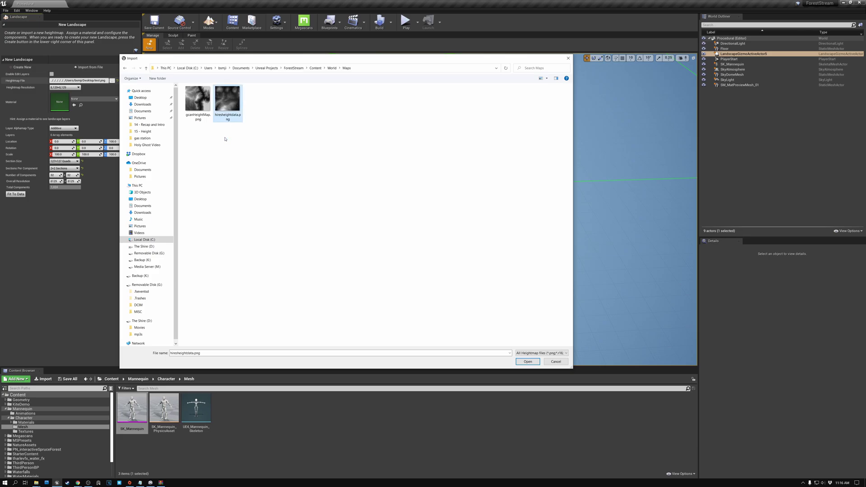
click(528, 362)
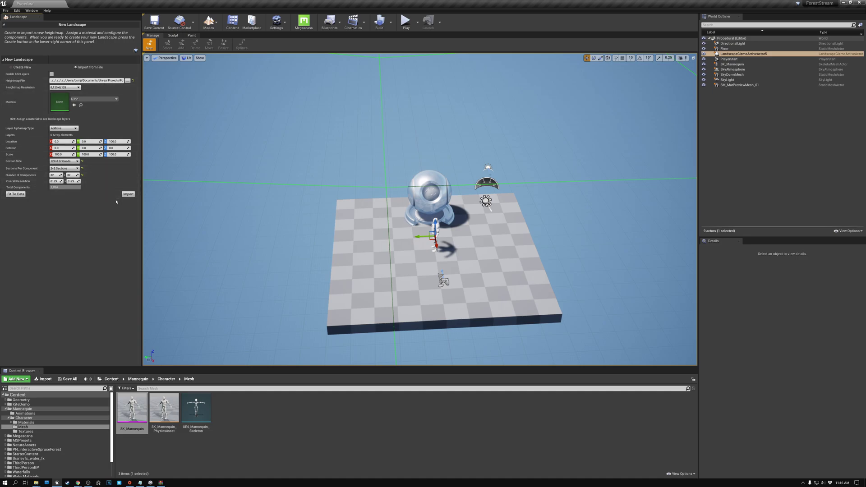
click(128, 194)
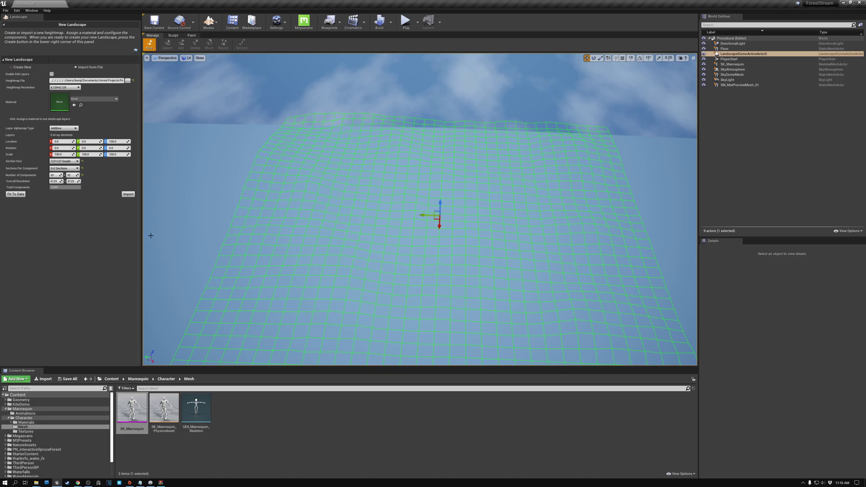
click(129, 195)
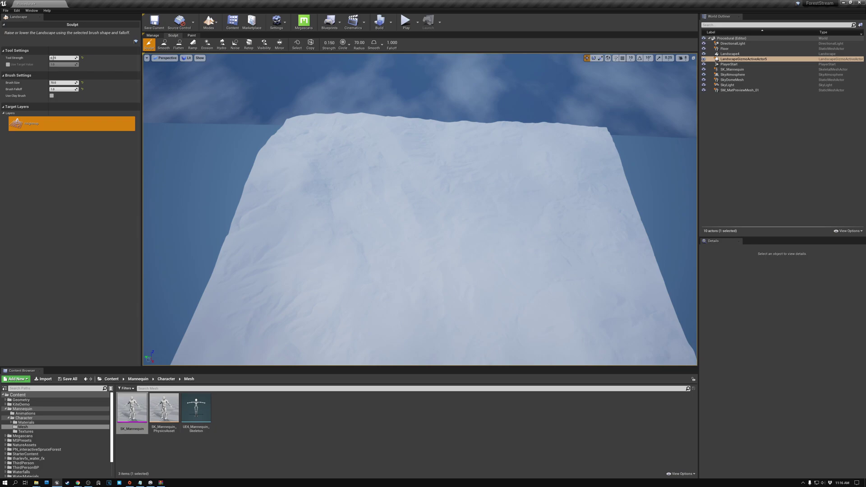
Step: Zoom and swing the view up to look over the new Landscape4 terrain
scroll(374, 197, up, 10)
scroll(420, 209, down, 10)
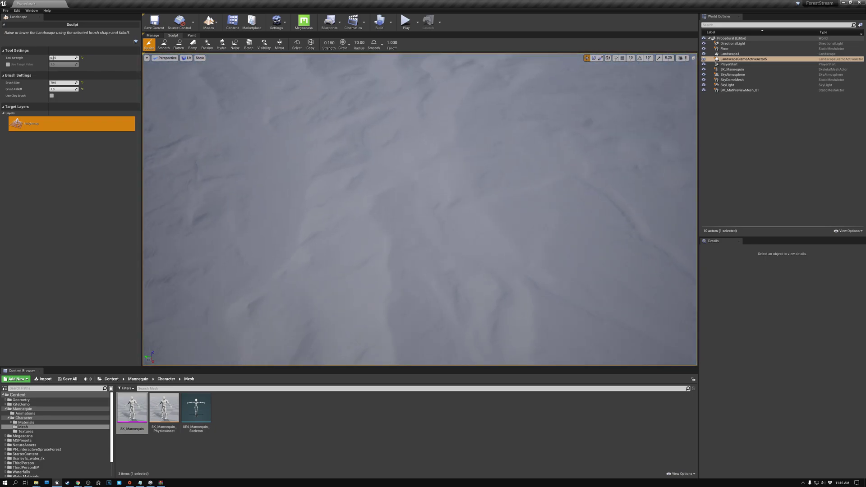
right_drag(420, 209, 402, 197)
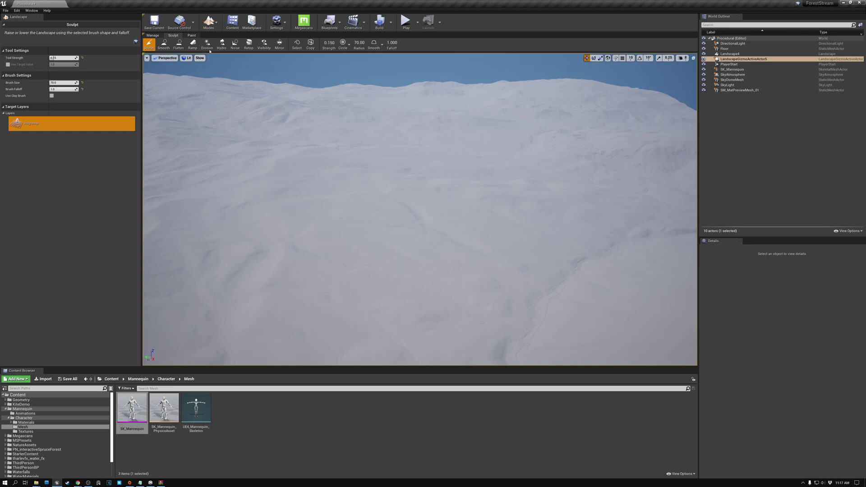
Step: In Select mode, pick Landscape4 and set its Transform Scale Z to 250
click(209, 23)
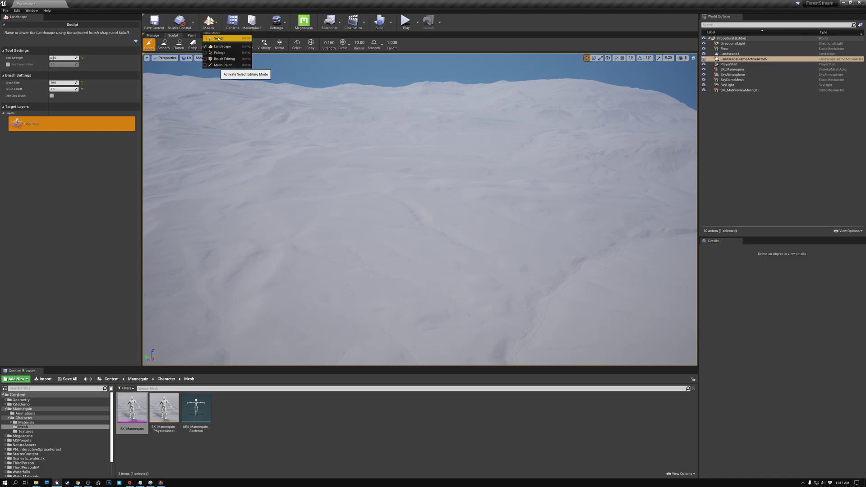
click(219, 39)
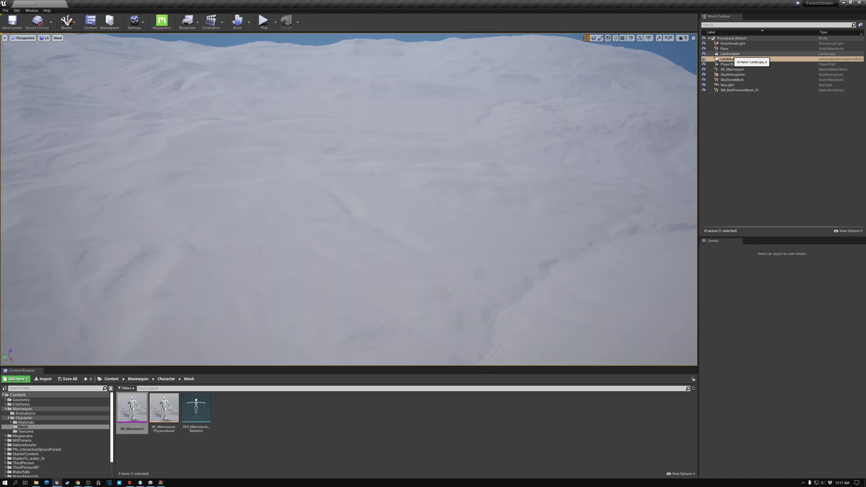
click(731, 55)
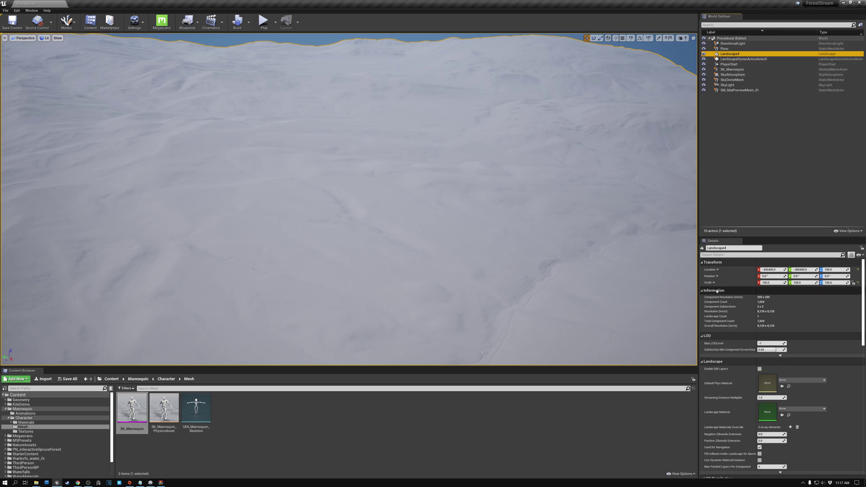
click(834, 283)
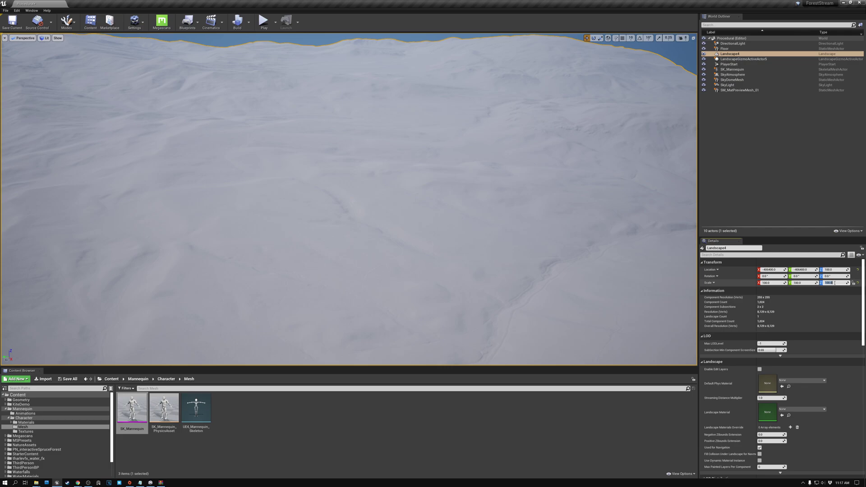
text(250)
key(Return)
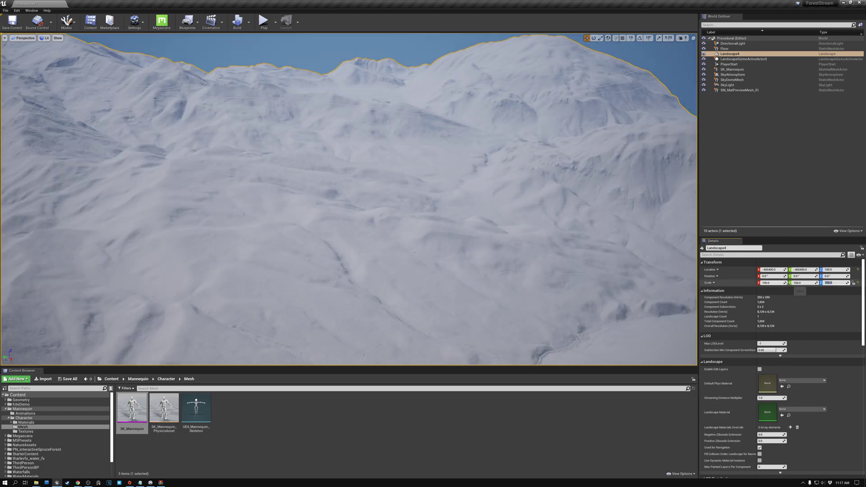
right_drag(464, 204, 484, 202)
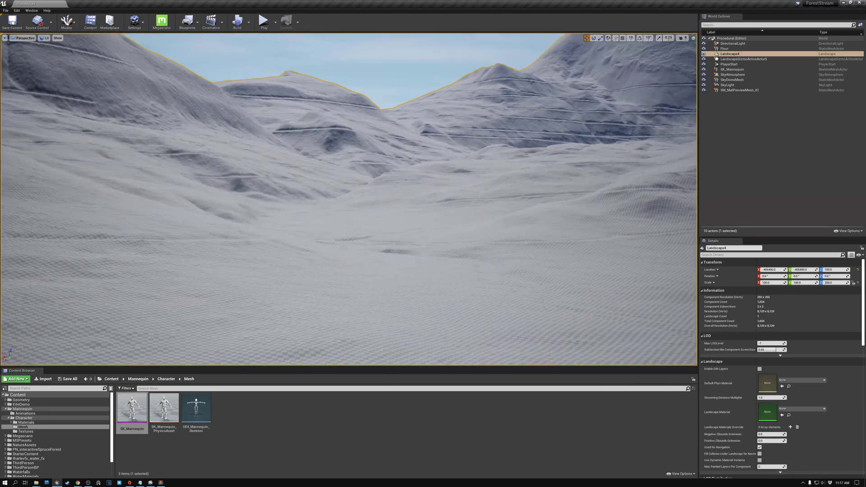
right_drag(349, 198, 316, 199)
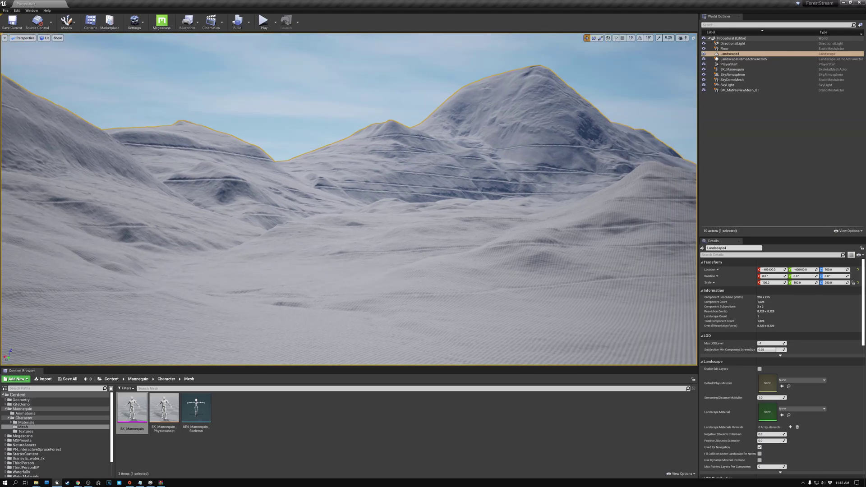
right_drag(348, 198, 349, 280)
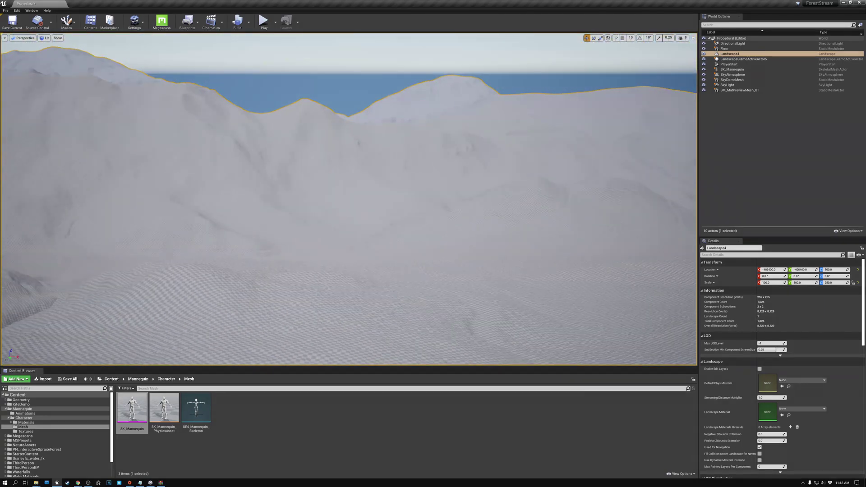
mouse_move(348, 199)
right_down()
mouse_move(349, 223)
mouse_move(352, 196)
mouse_move(344, 195)
right_up()
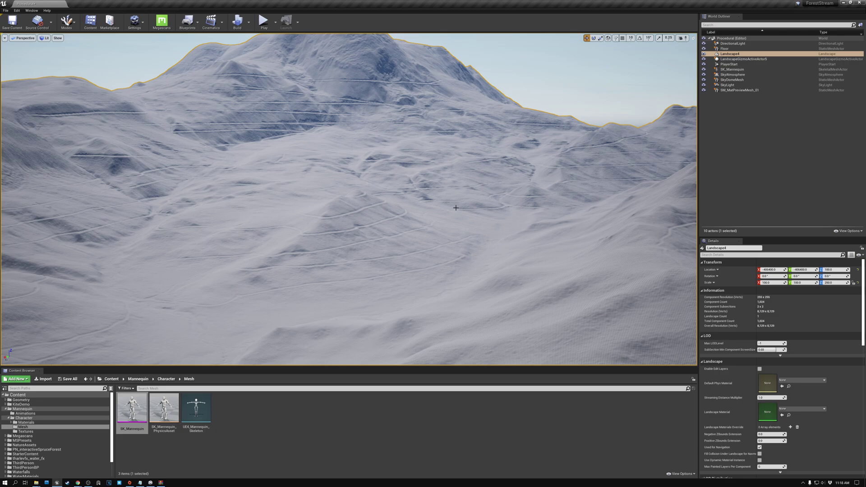
key(Down)
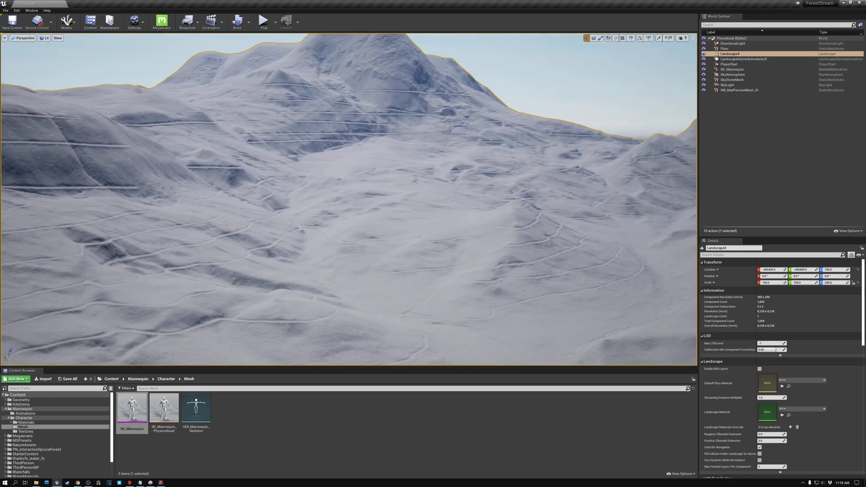
key(Up)
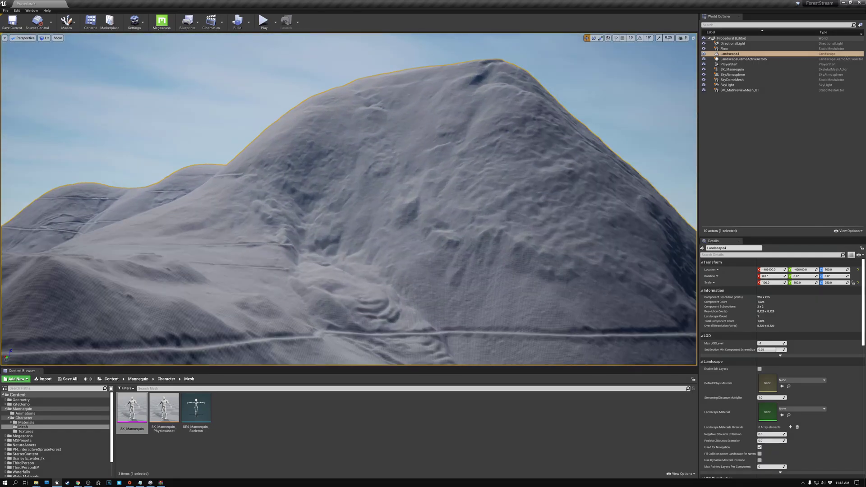
key(Up)
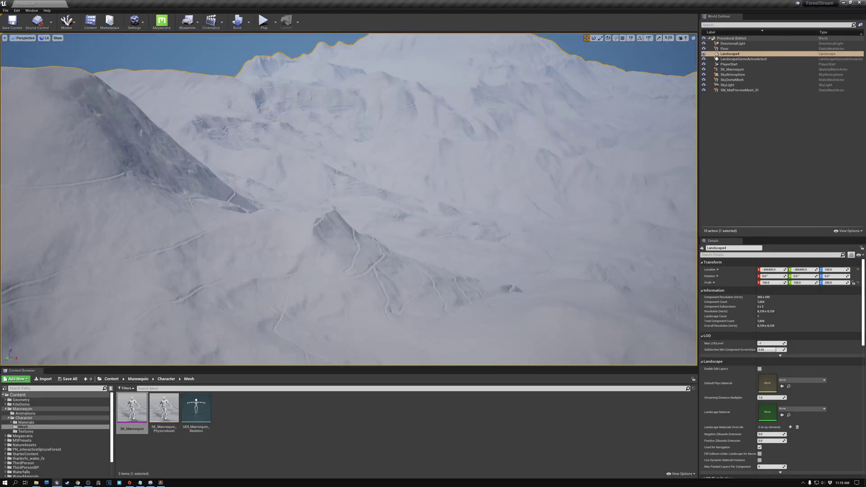